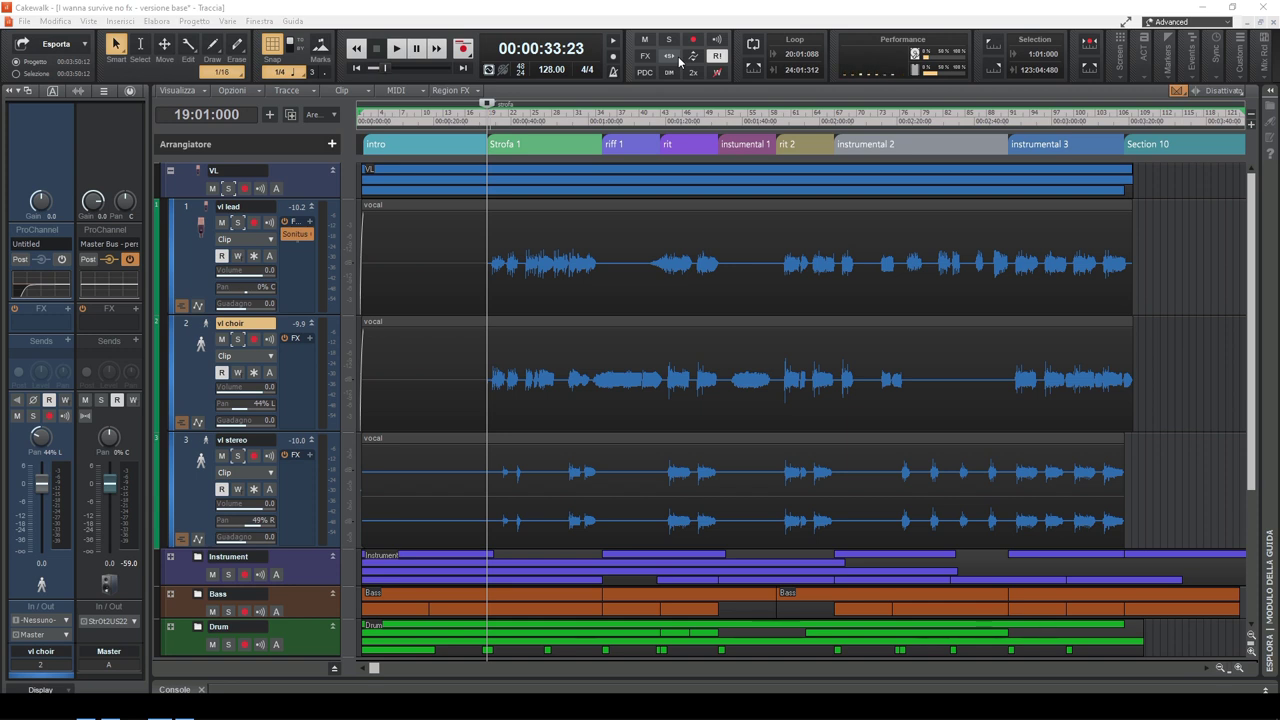
Solo the vl lead, vl choir and vl stereo tracks together with standard solo
left_click(238, 226)
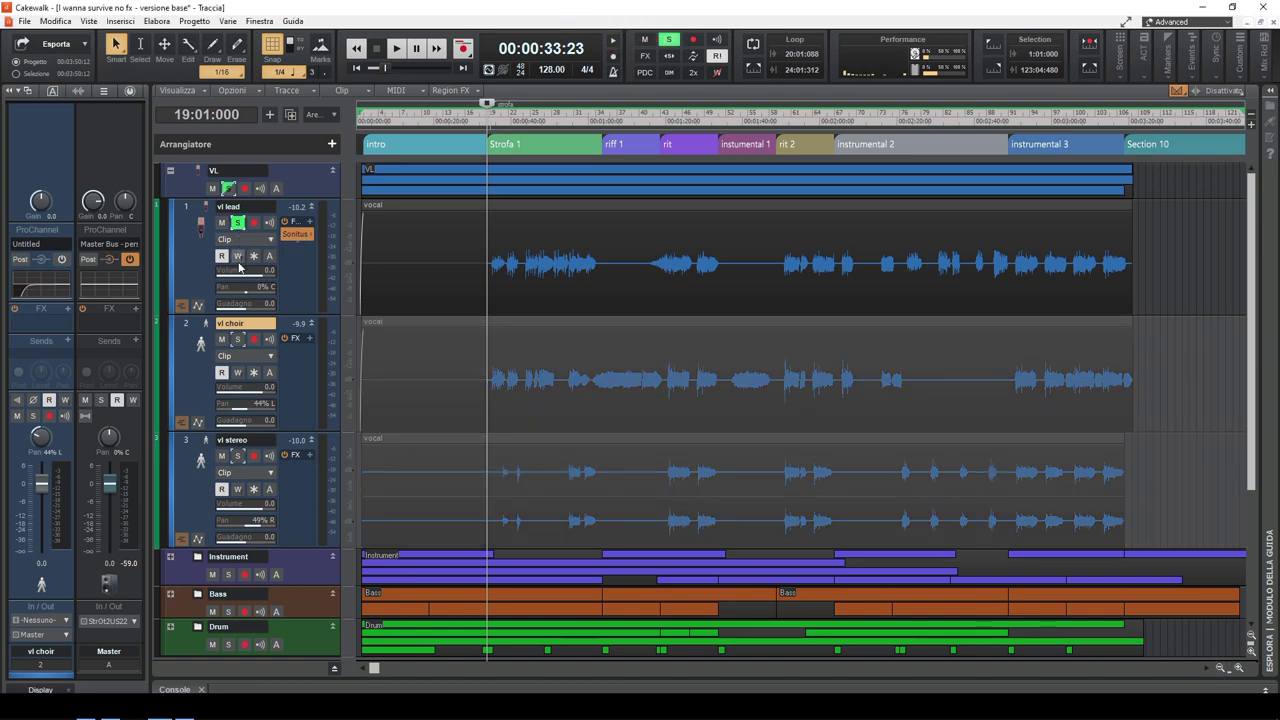
left_click(238, 340)
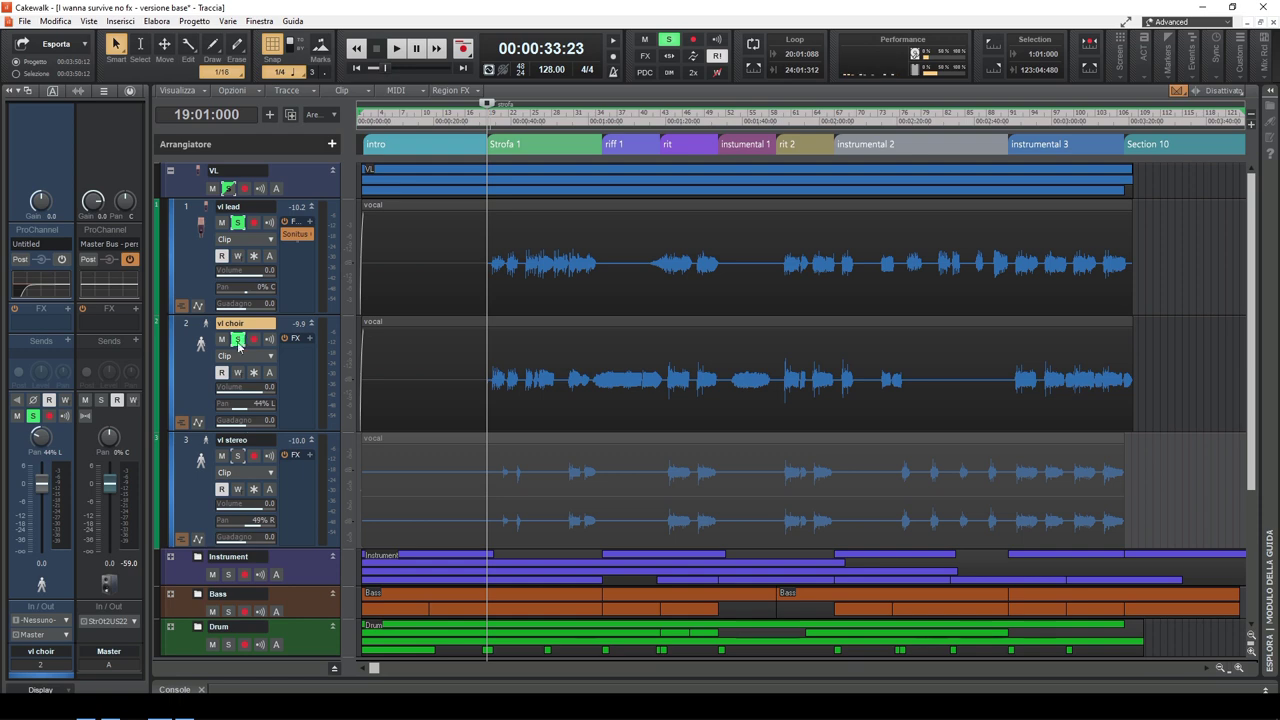
left_click(238, 456)
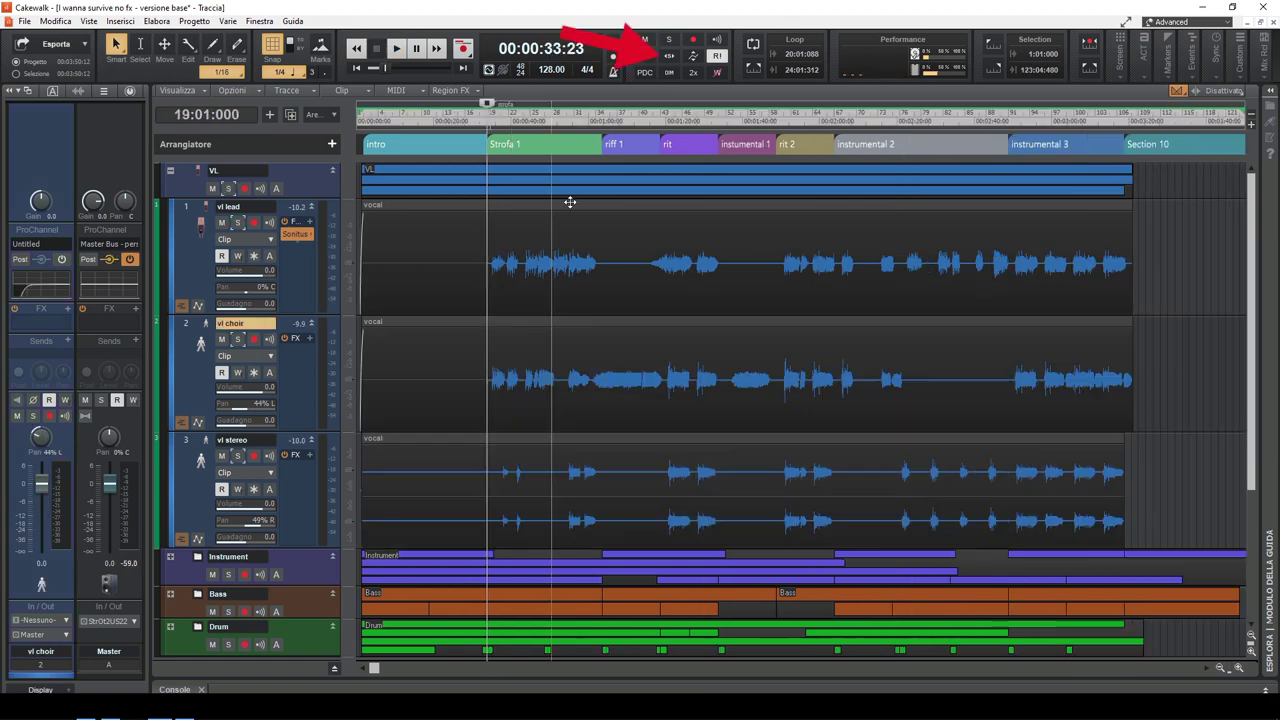
Turn on exclusive solo and switch the solo from vl lead to vl choir, vl stereo and back up to vl lead
left_click(669, 56)
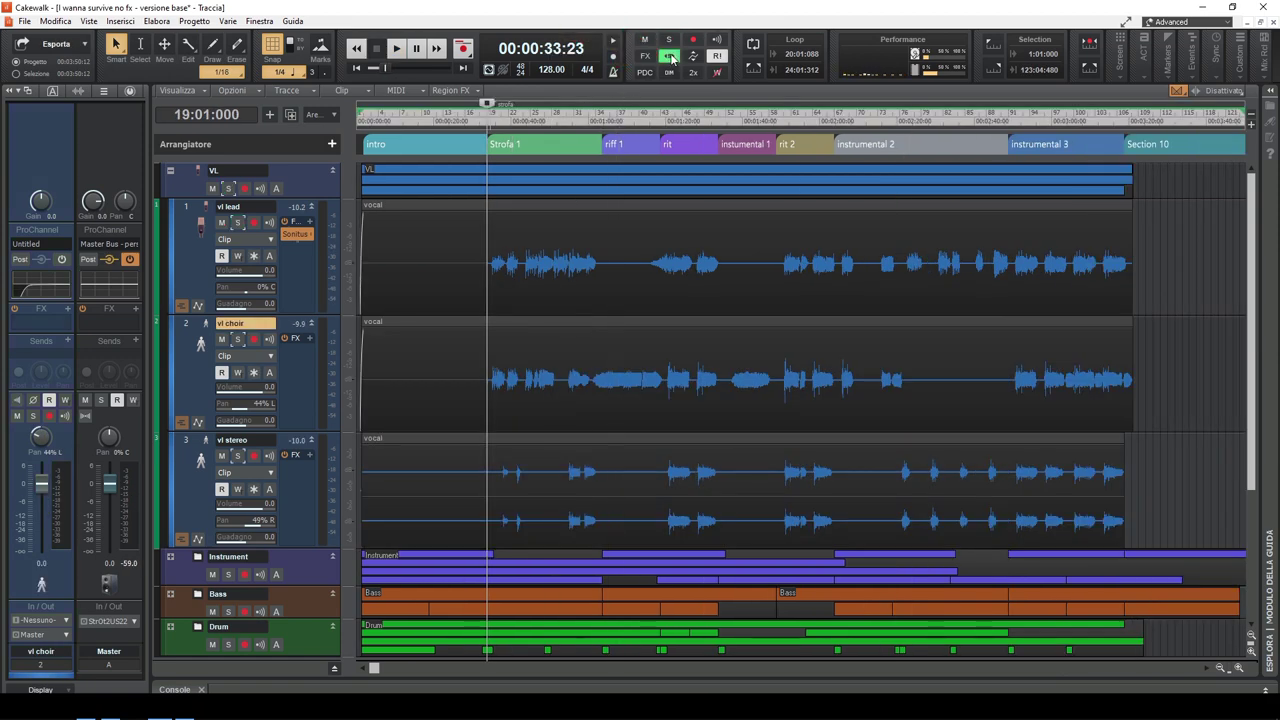
left_click(237, 222)
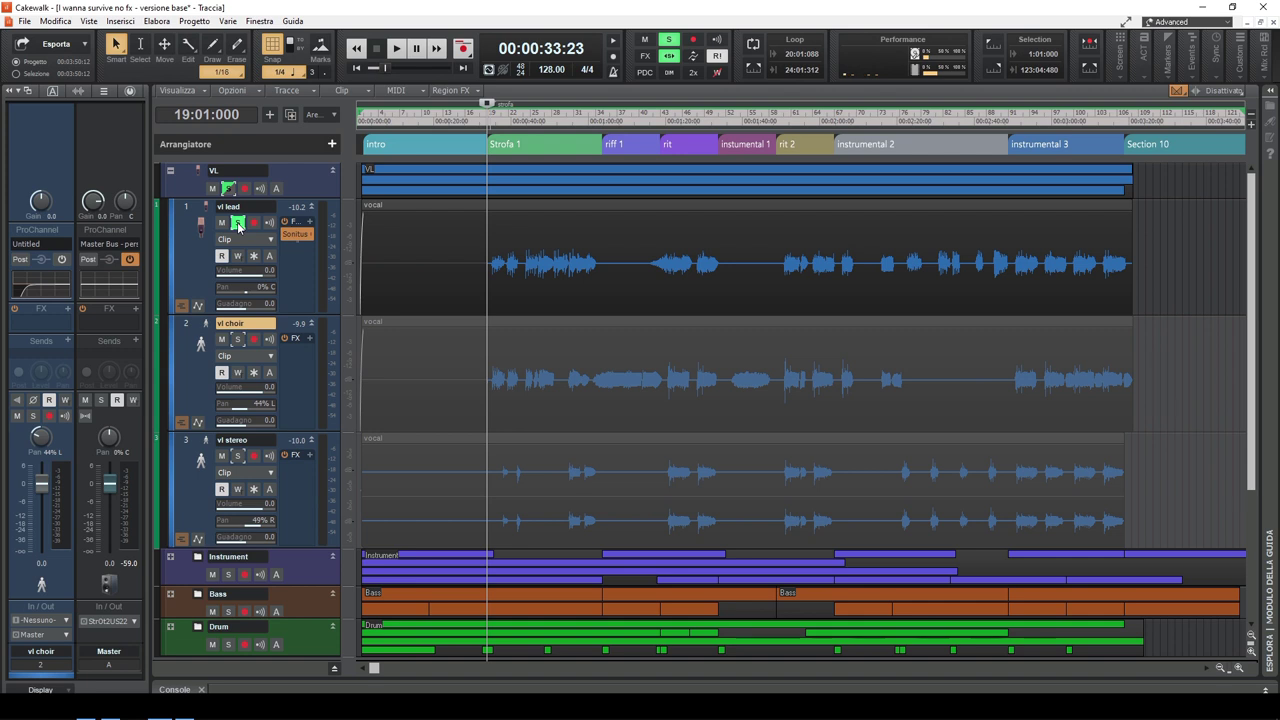
left_click(238, 340)
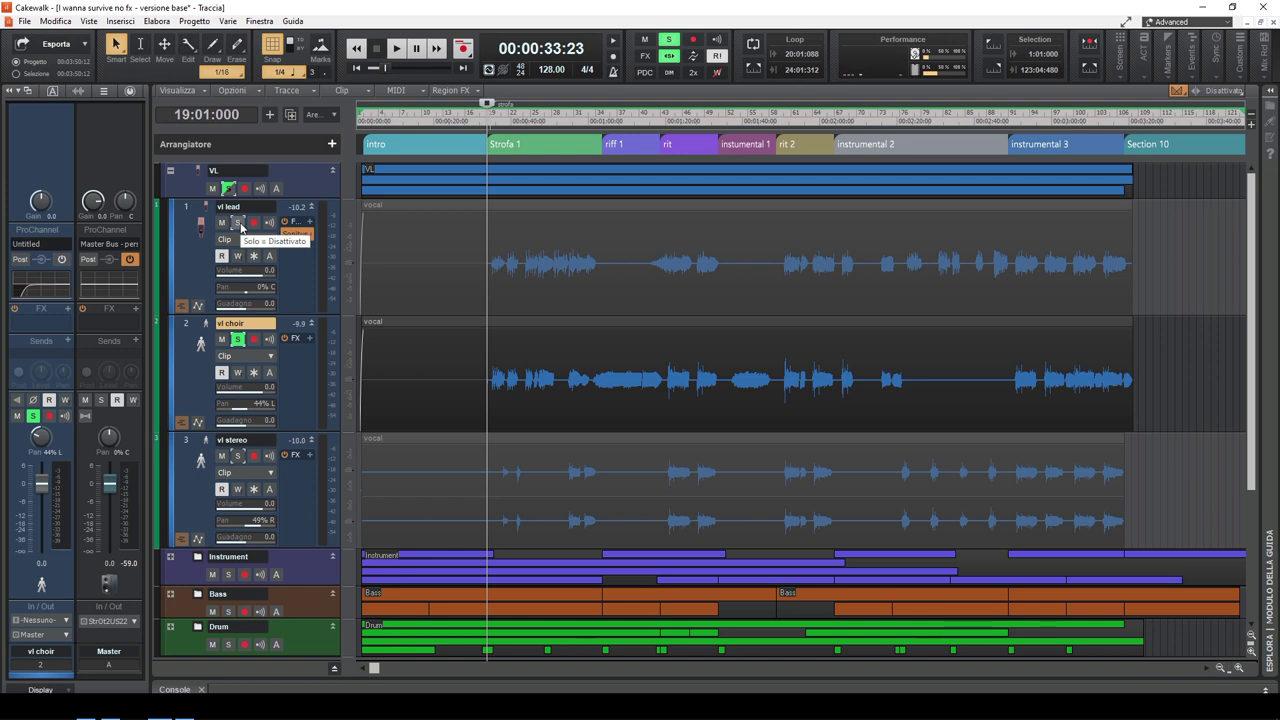
left_click(238, 456)
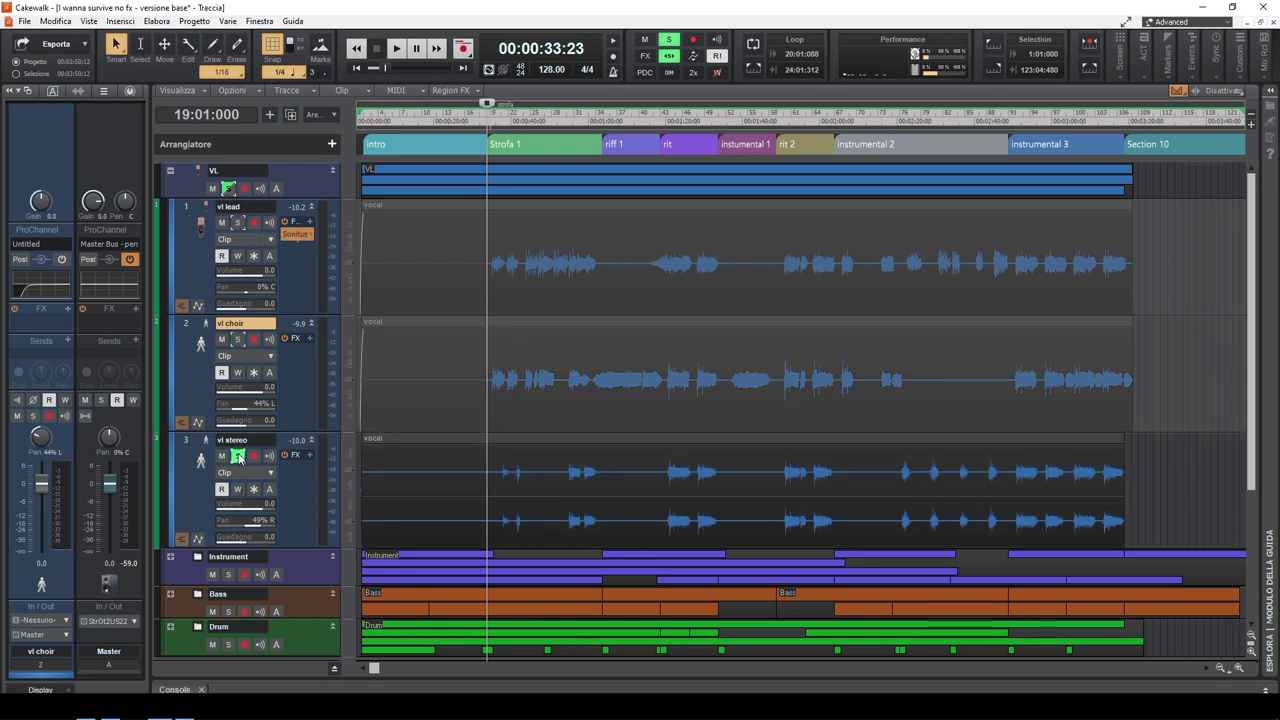
left_click(238, 340)
left_click(238, 222)
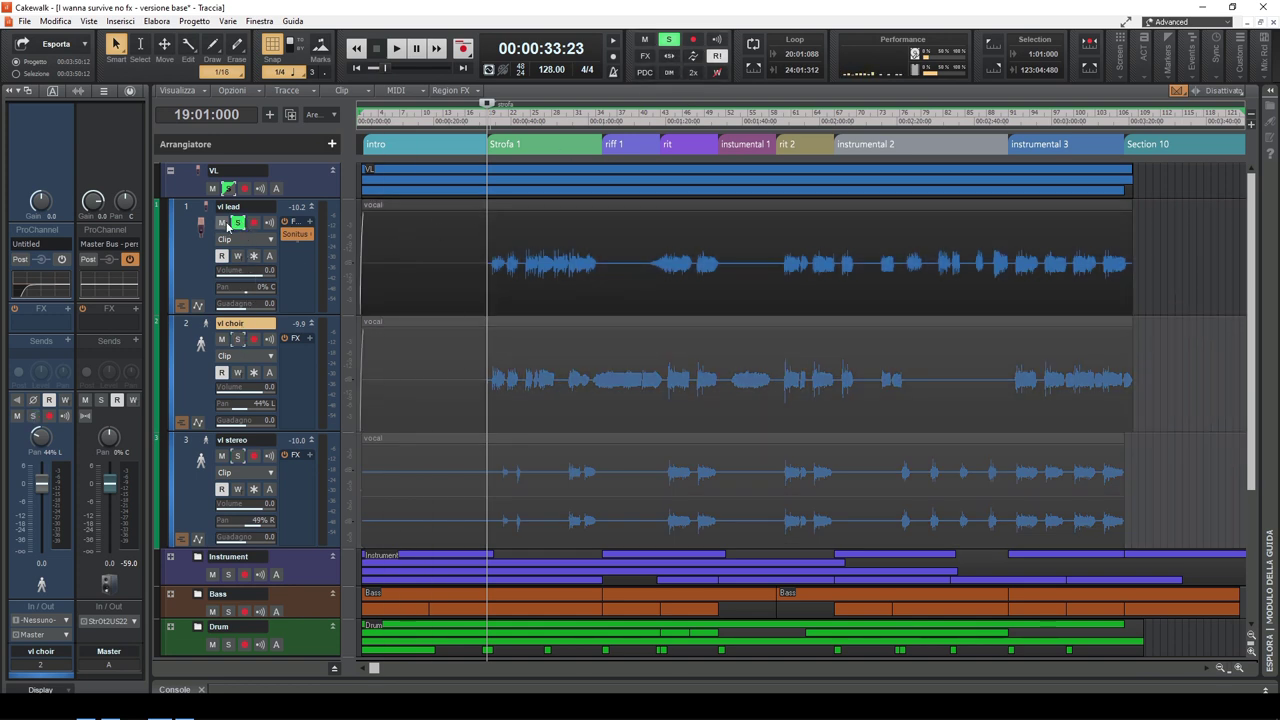
With exclusive solo off, pass the solo manually between vl lead, vl choir and vl stereo, finishing with no track soloed
left_click(239, 341)
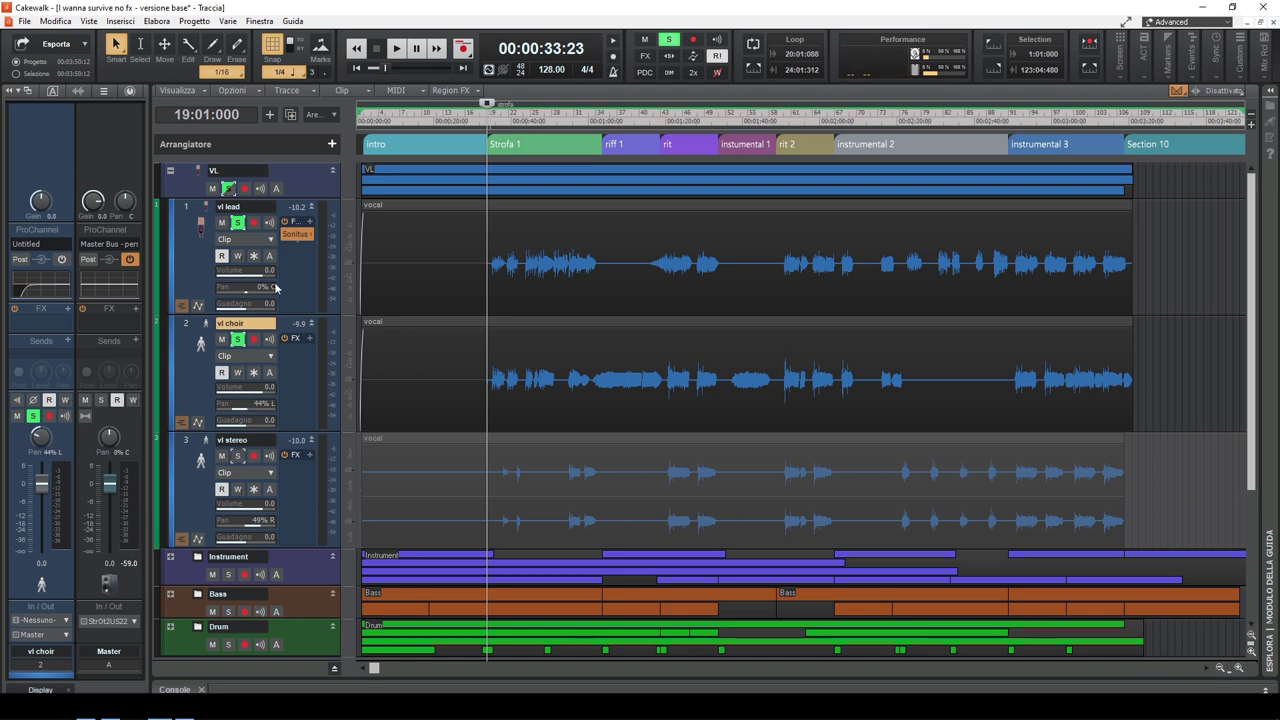
left_click(238, 222)
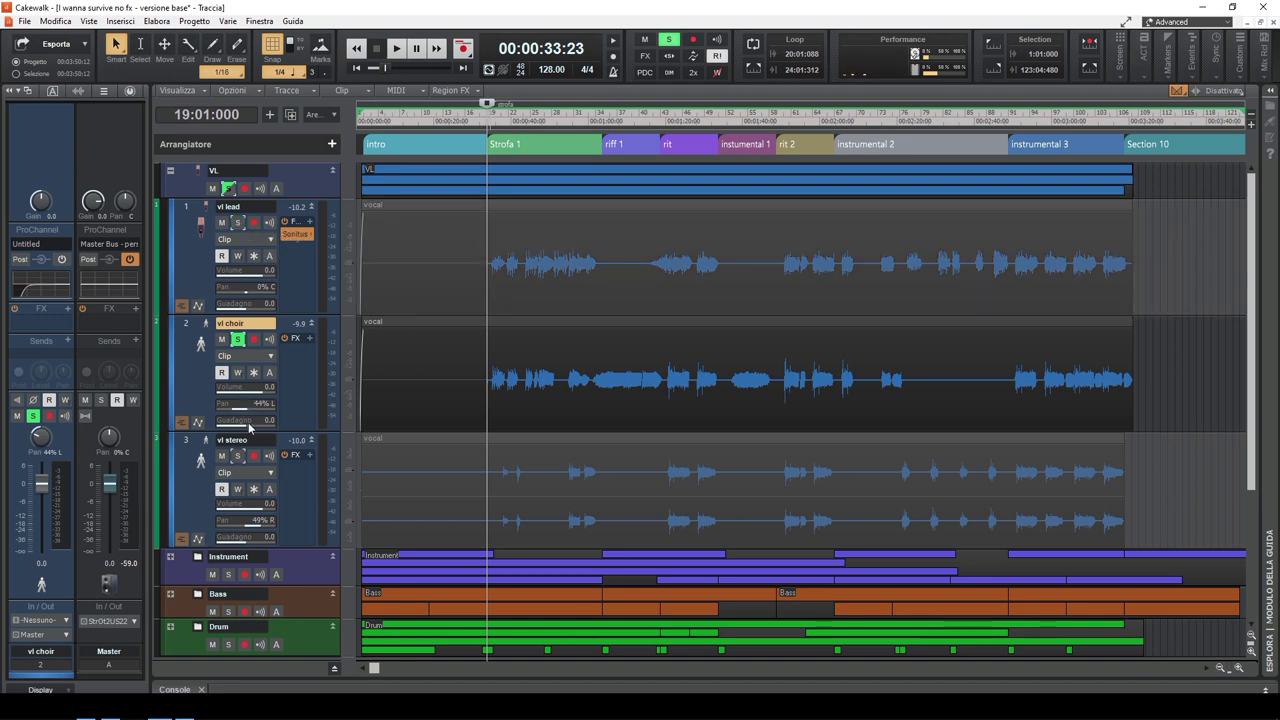
left_click(238, 456)
left_click(239, 341)
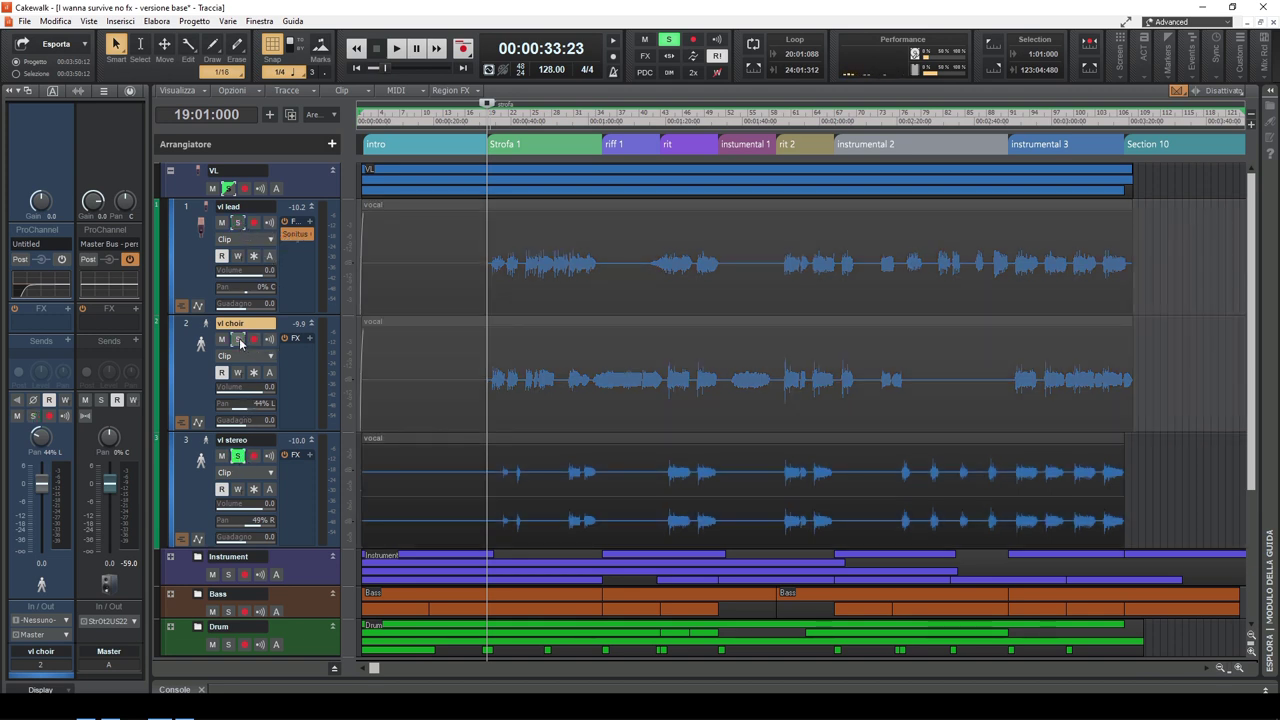
left_click(238, 456)
left_click(239, 341)
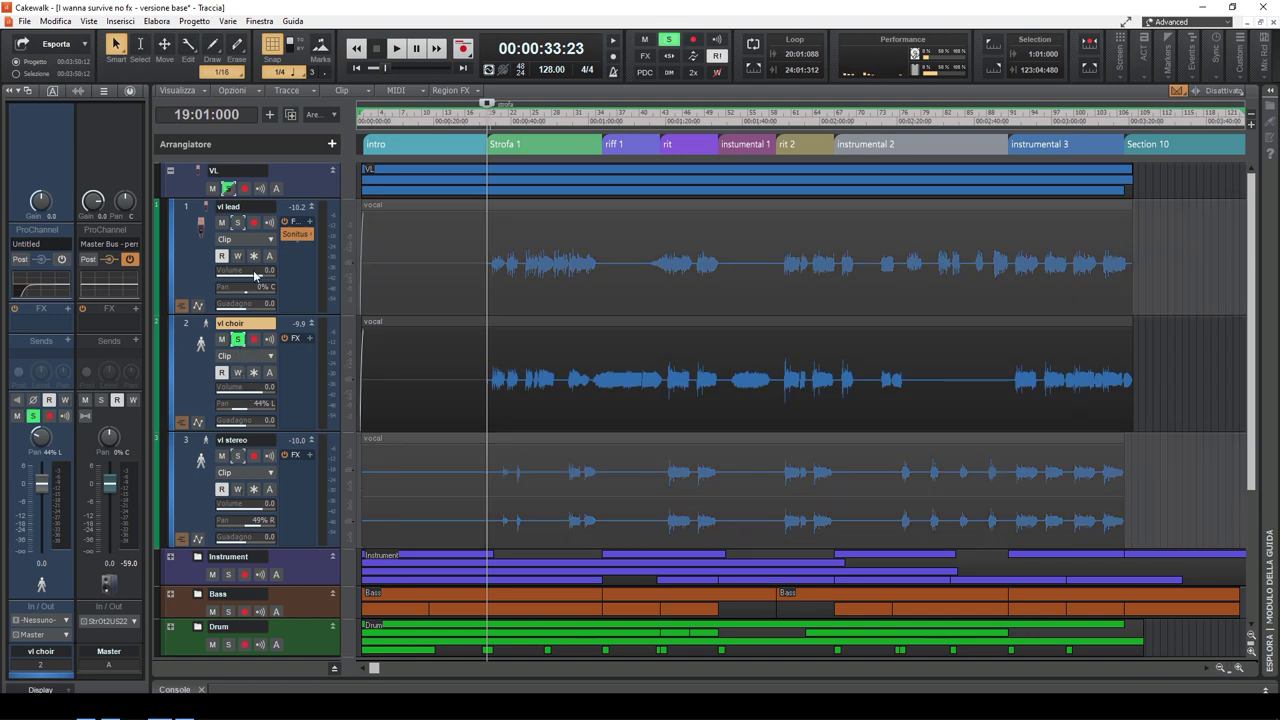
left_click(238, 222)
left_click(239, 341)
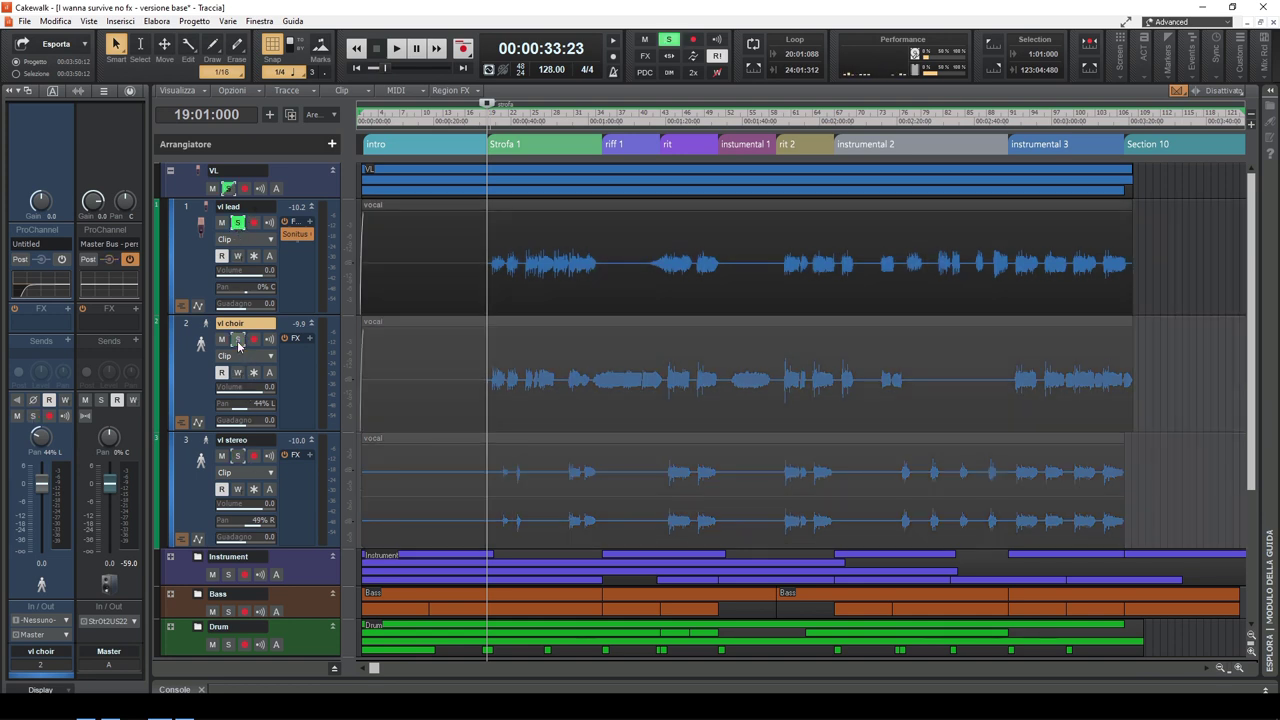
left_click(238, 222)
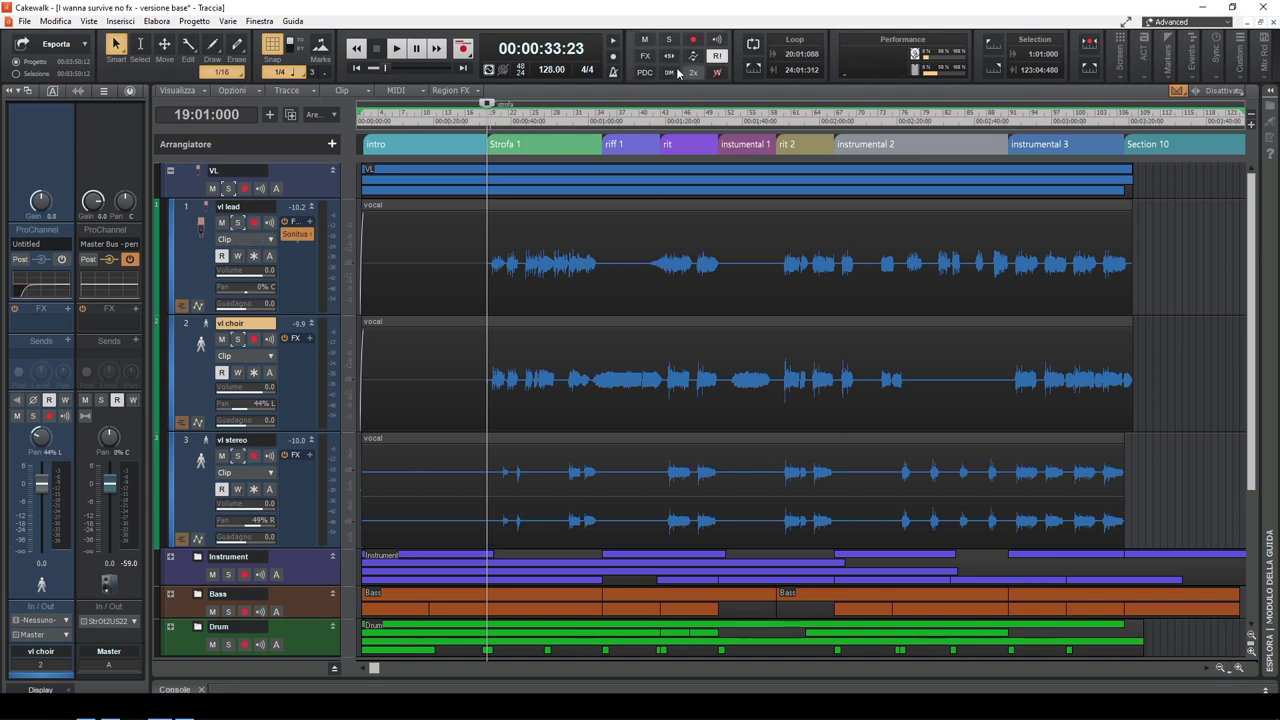
left_click(237, 222)
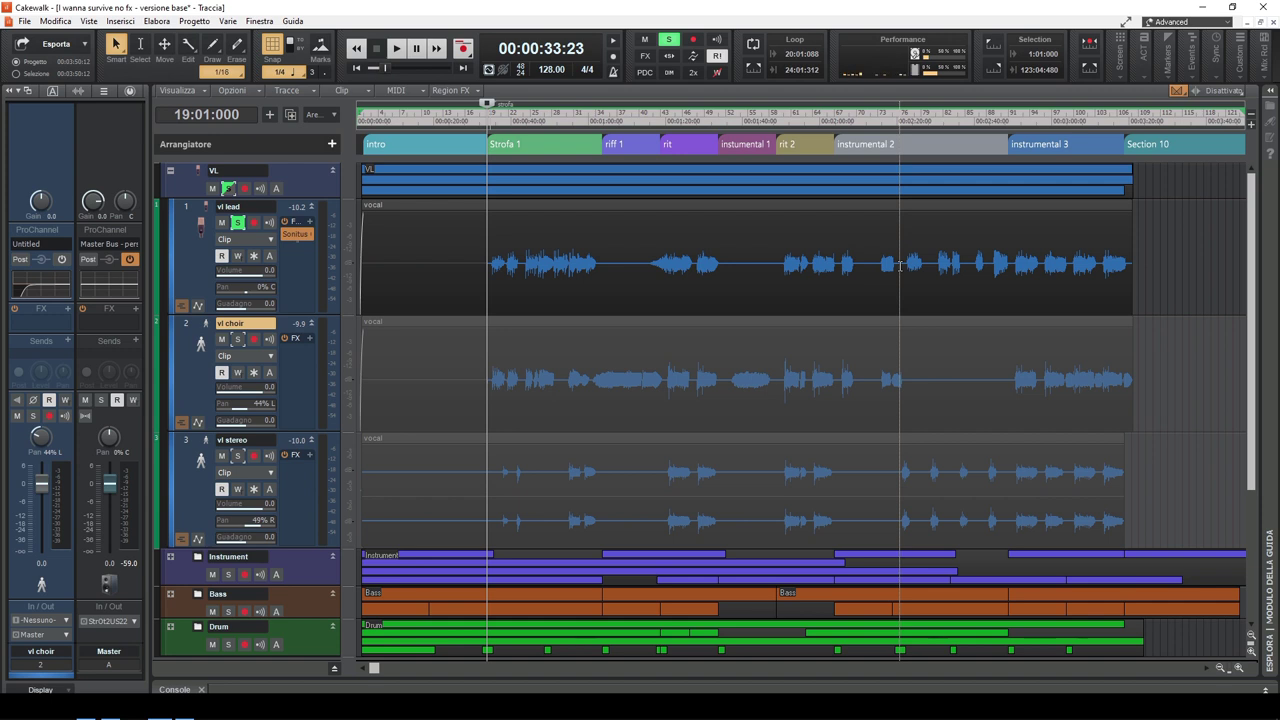
left_click(237, 222)
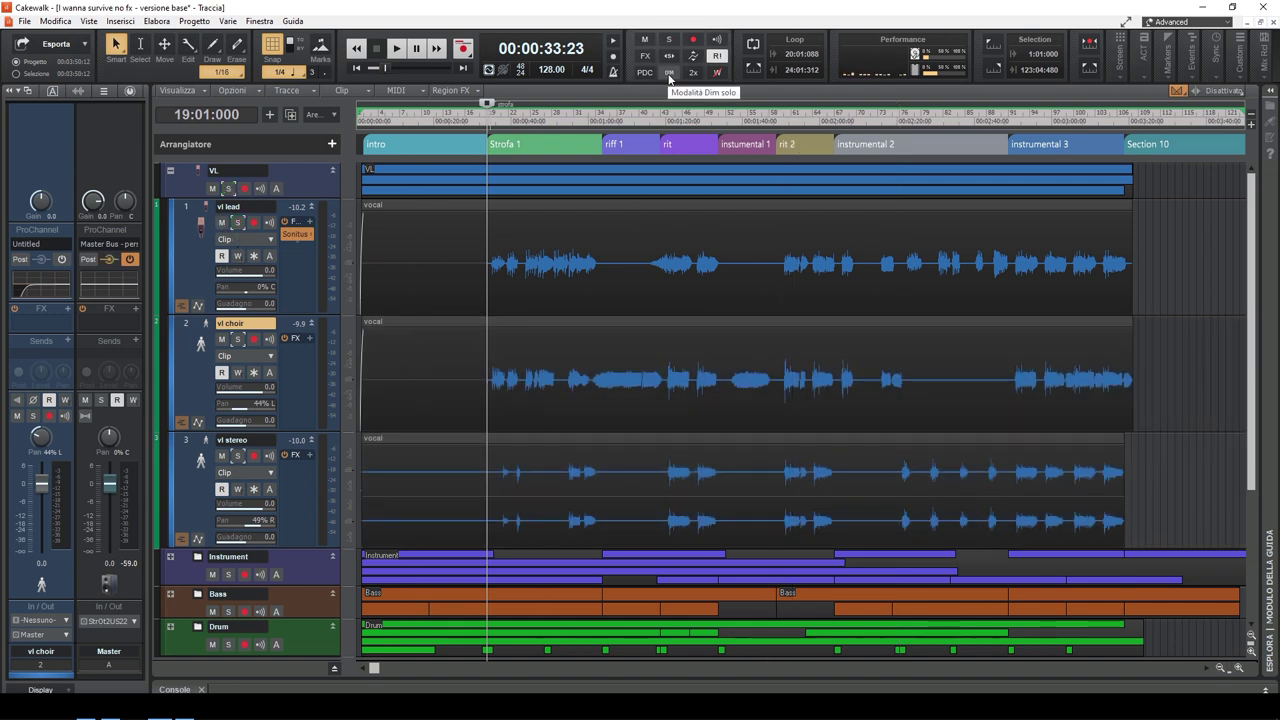
Turn on Dim Solo mode and review its gain options in the audio driver preferences without changing them
left_click(670, 76)
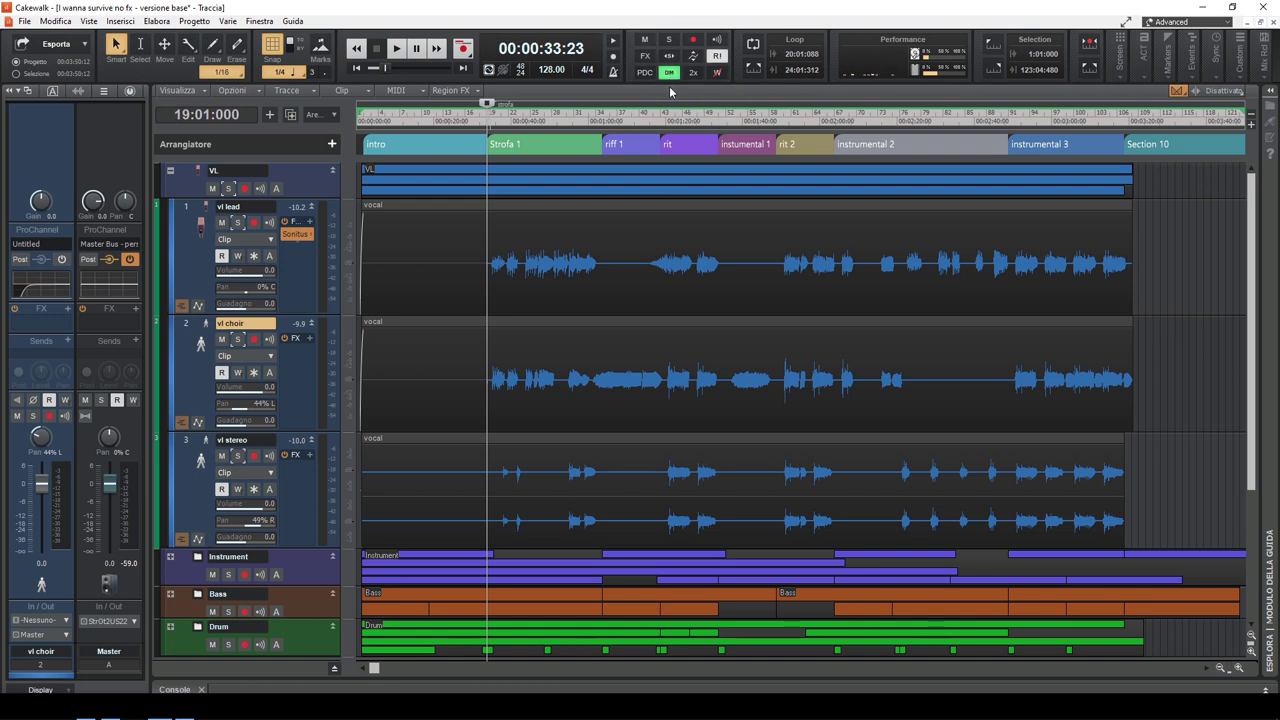
right_click(669, 73)
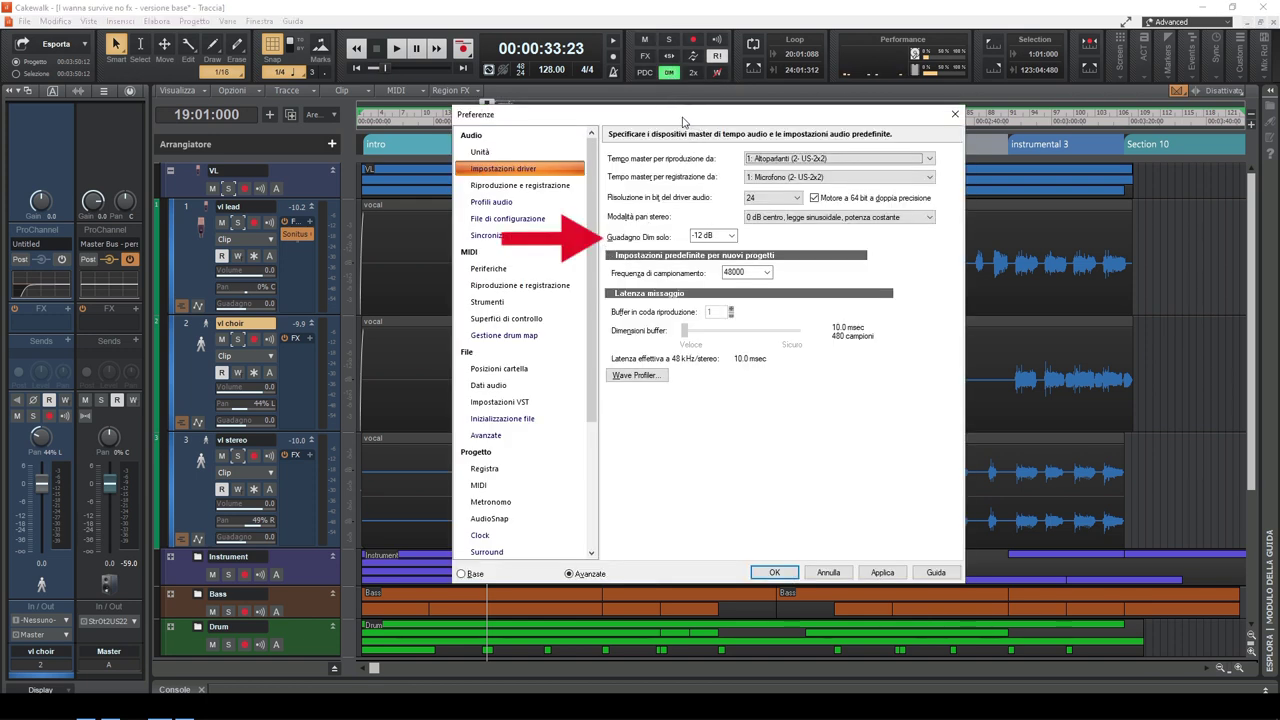
left_click(733, 236)
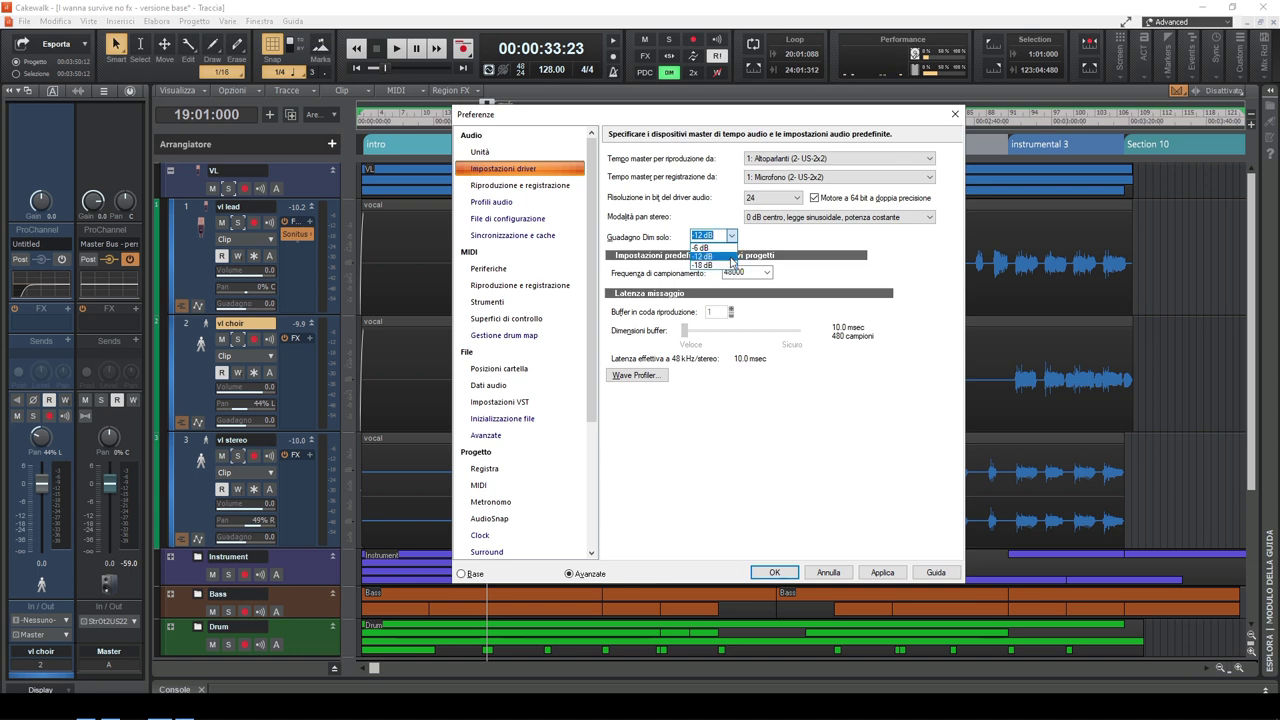
left_click(724, 235)
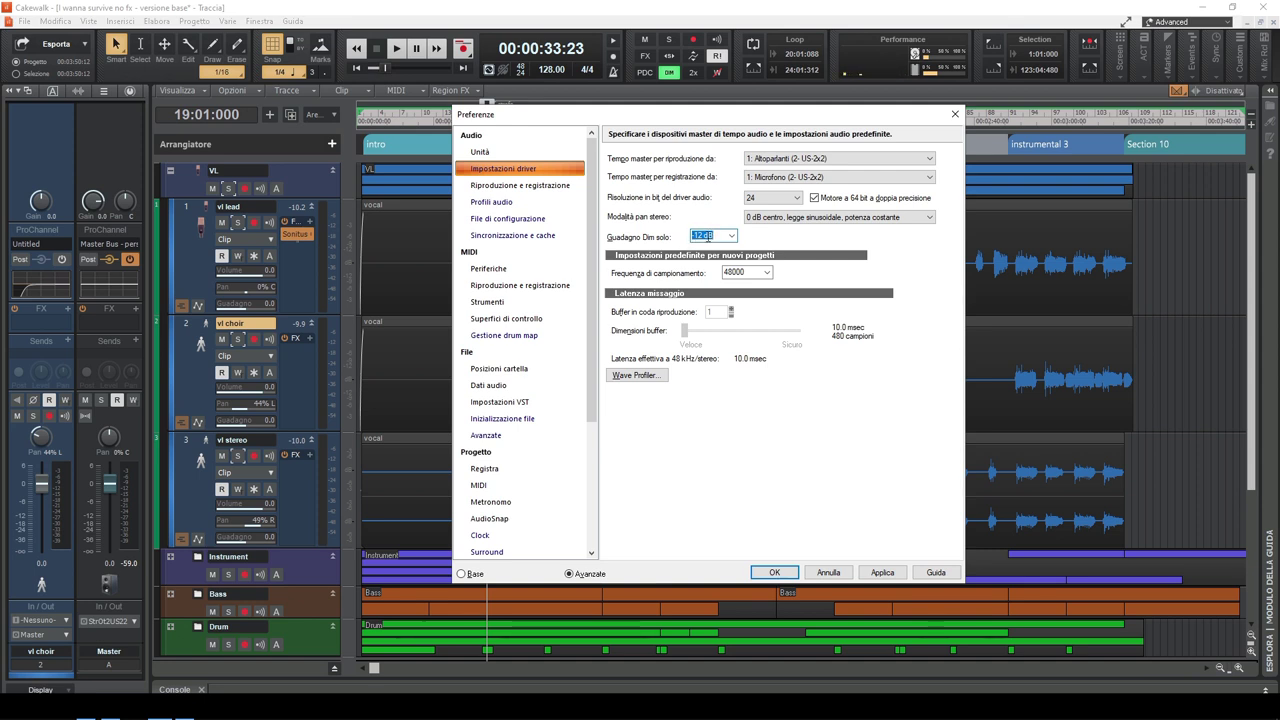
left_click(828, 572)
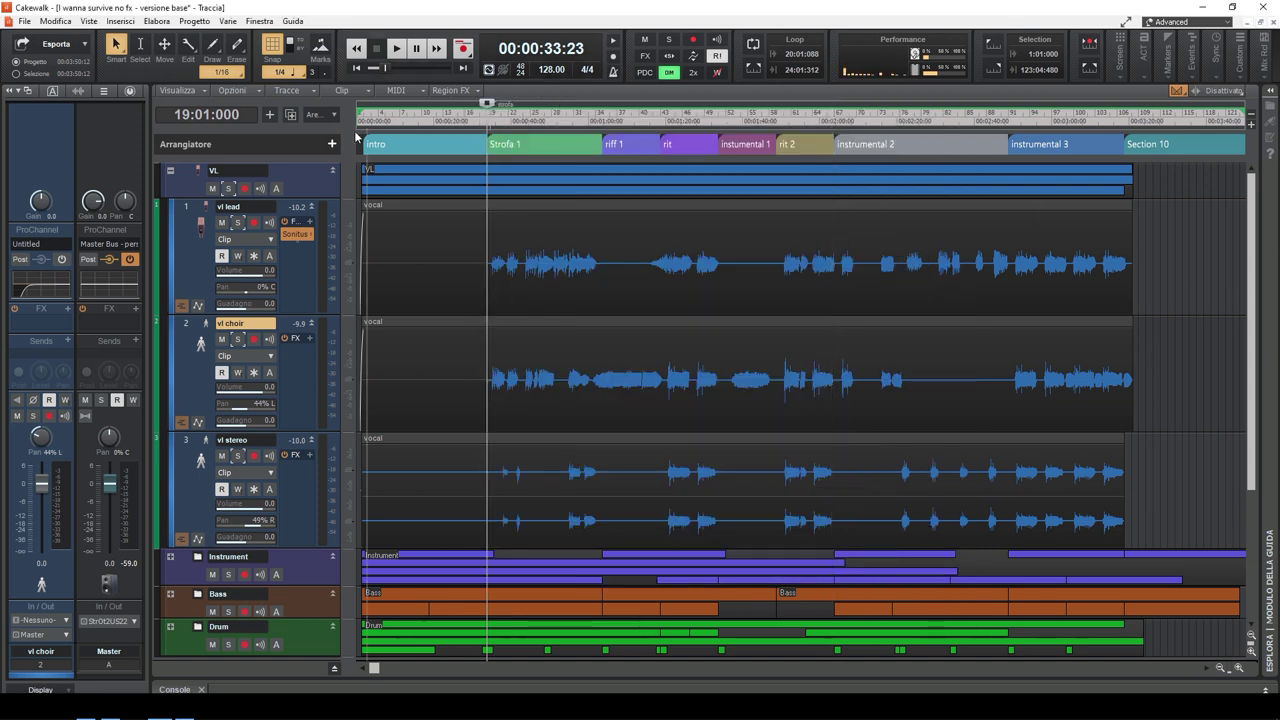
Play the project from Strofa 1 while toggling the vl lead solo to hear Dim Solo, and finish with playback stopped and the solo cleared
key("space")
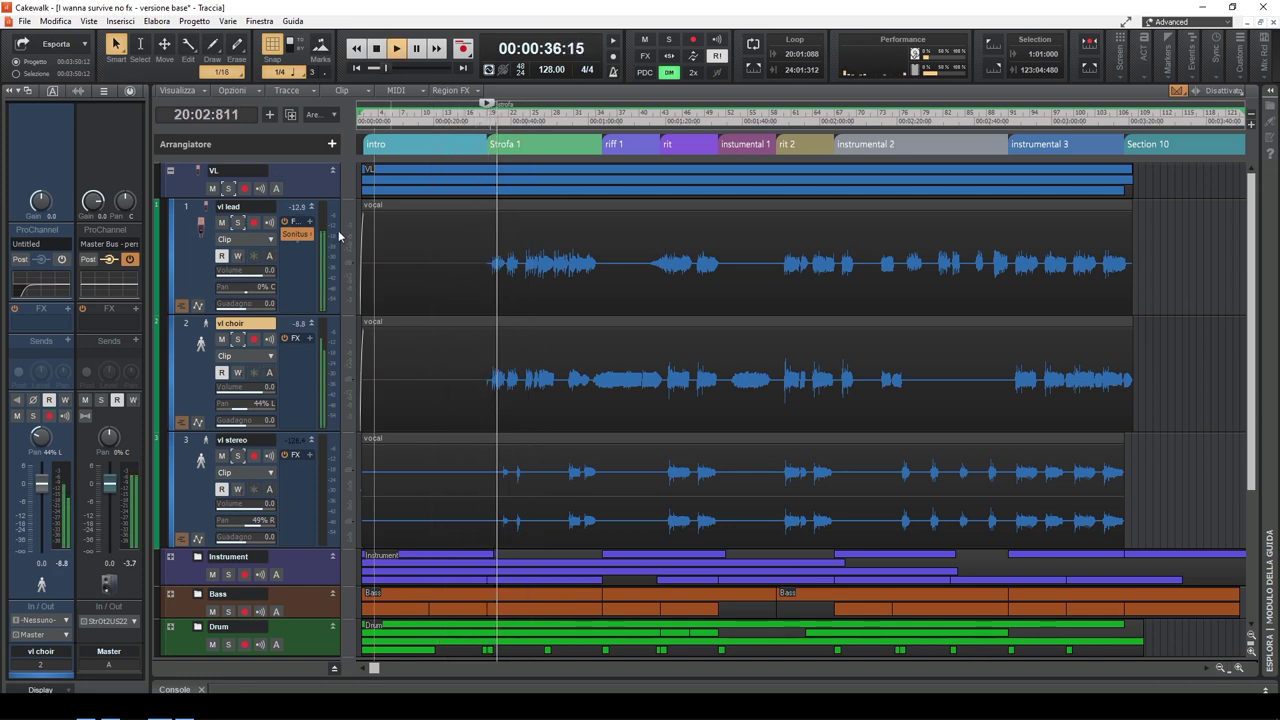
left_click(237, 223)
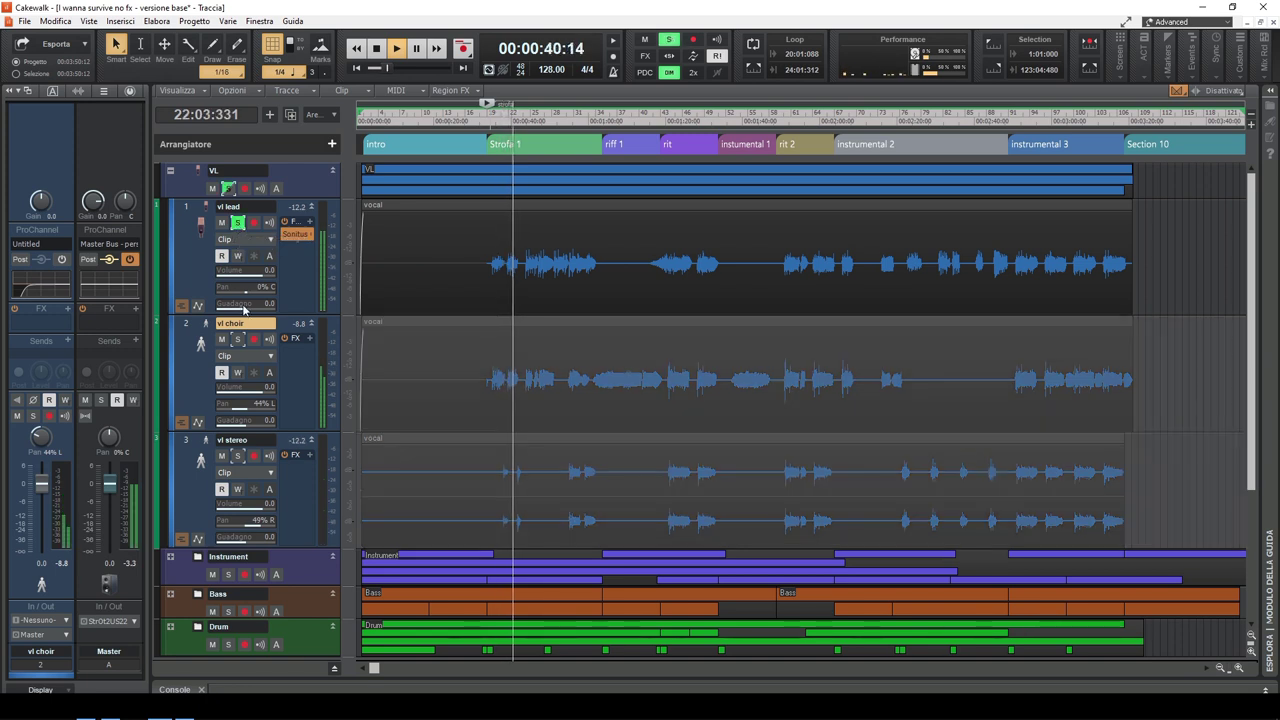
left_click(237, 223)
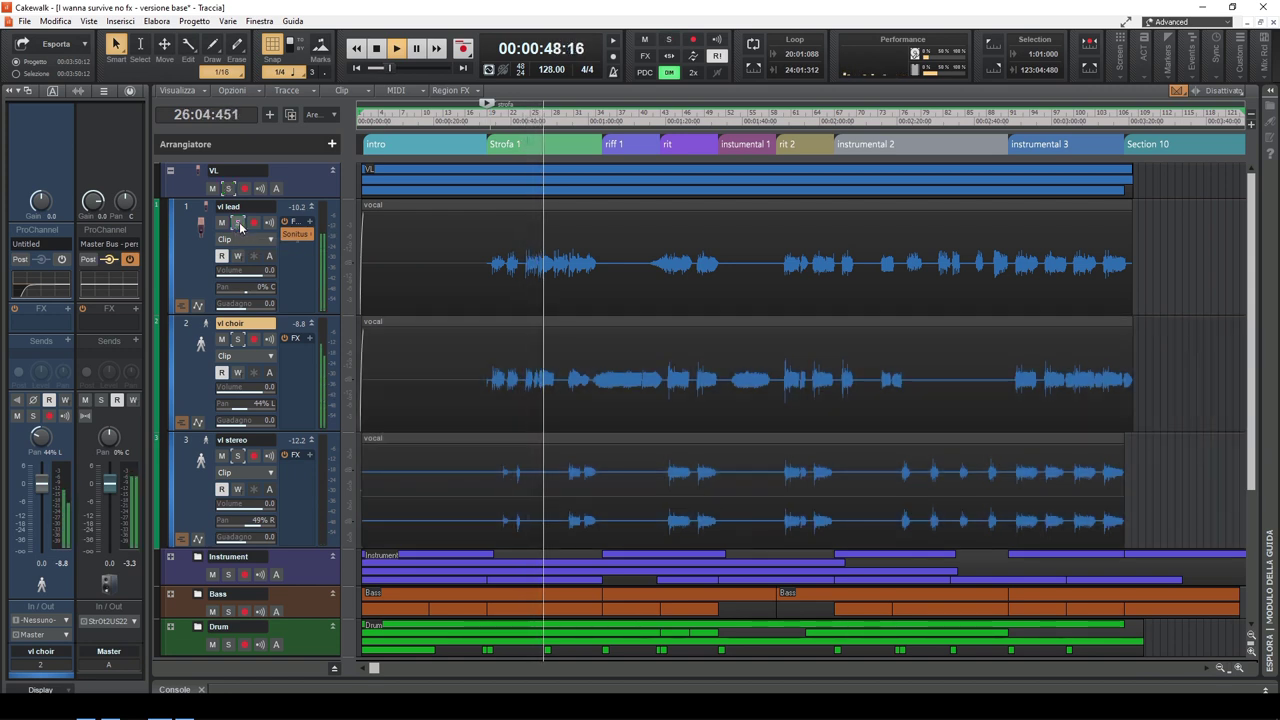
left_click(238, 223)
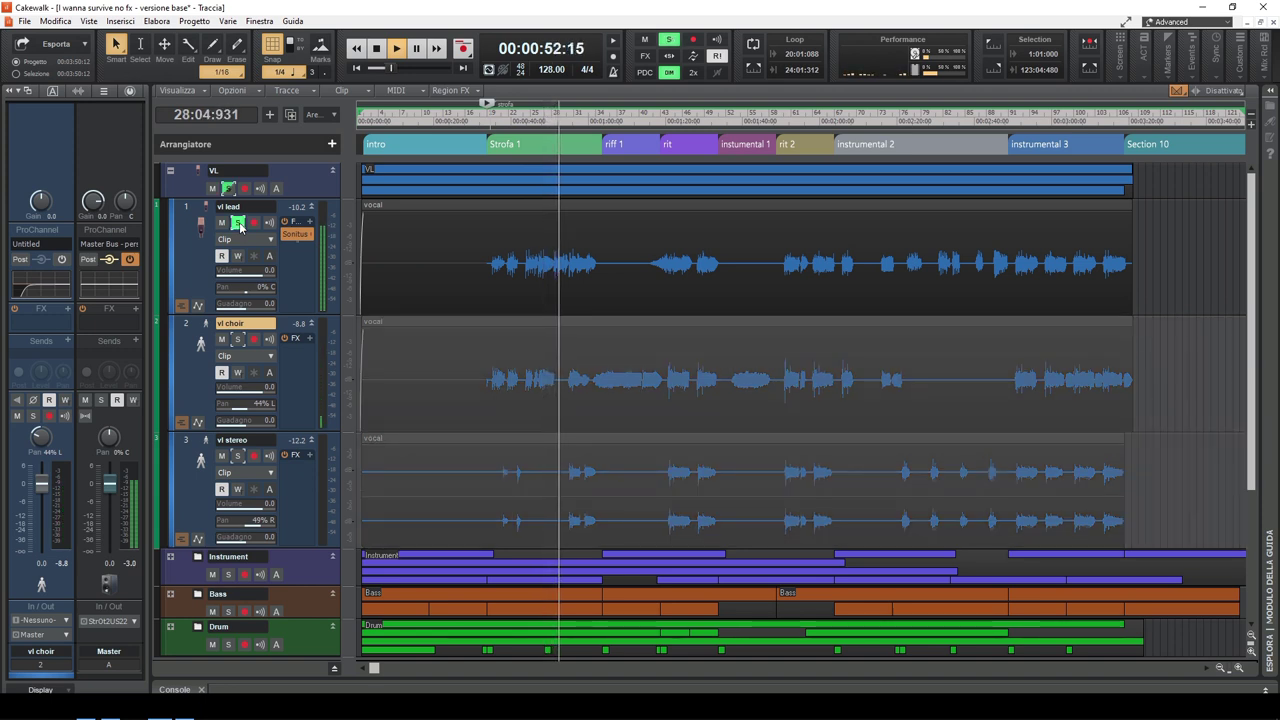
key("space")
left_click(238, 223)
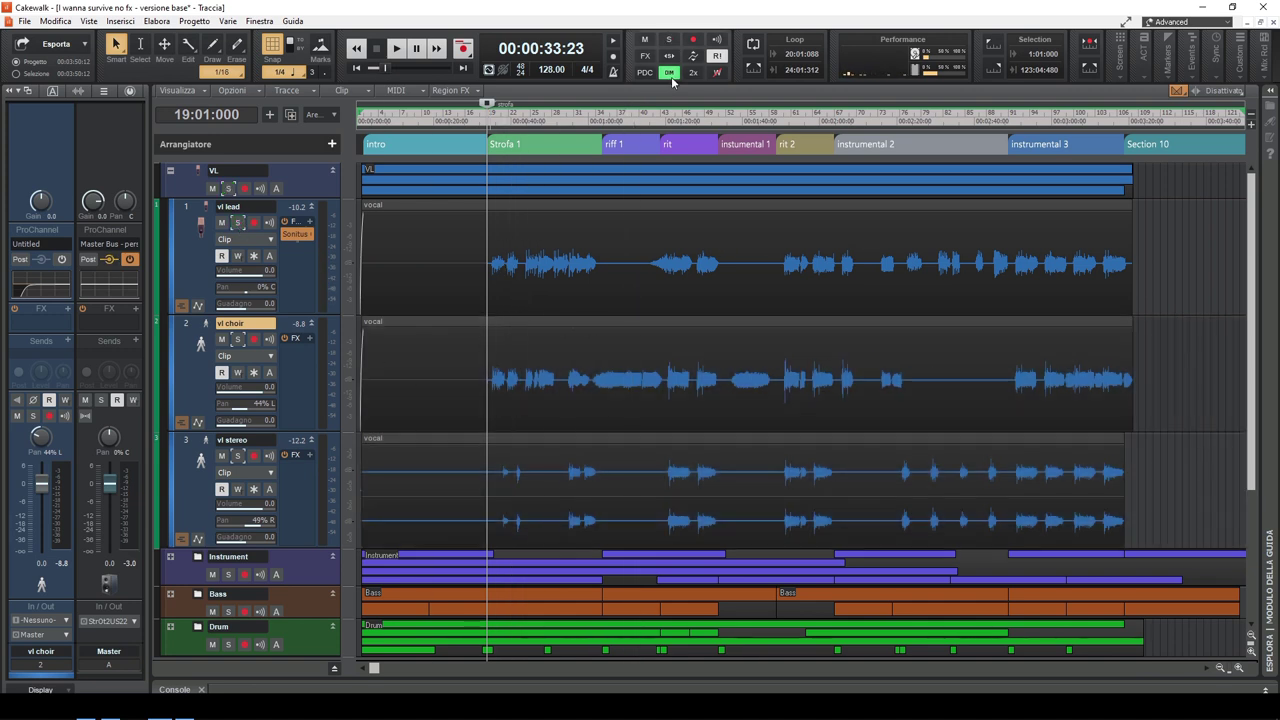
Select the vl lead clip, reopen the preferences and check the available Dim Solo gain values, closing without changes
left_click(505, 251)
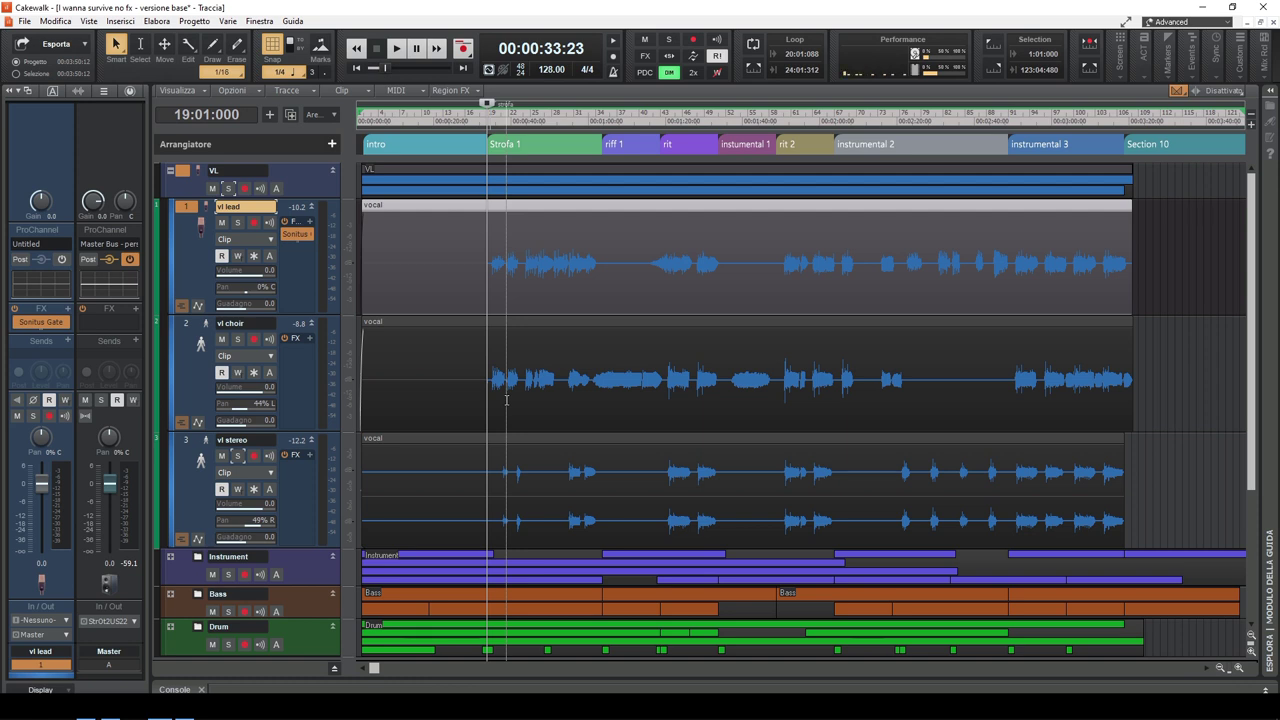
key("p")
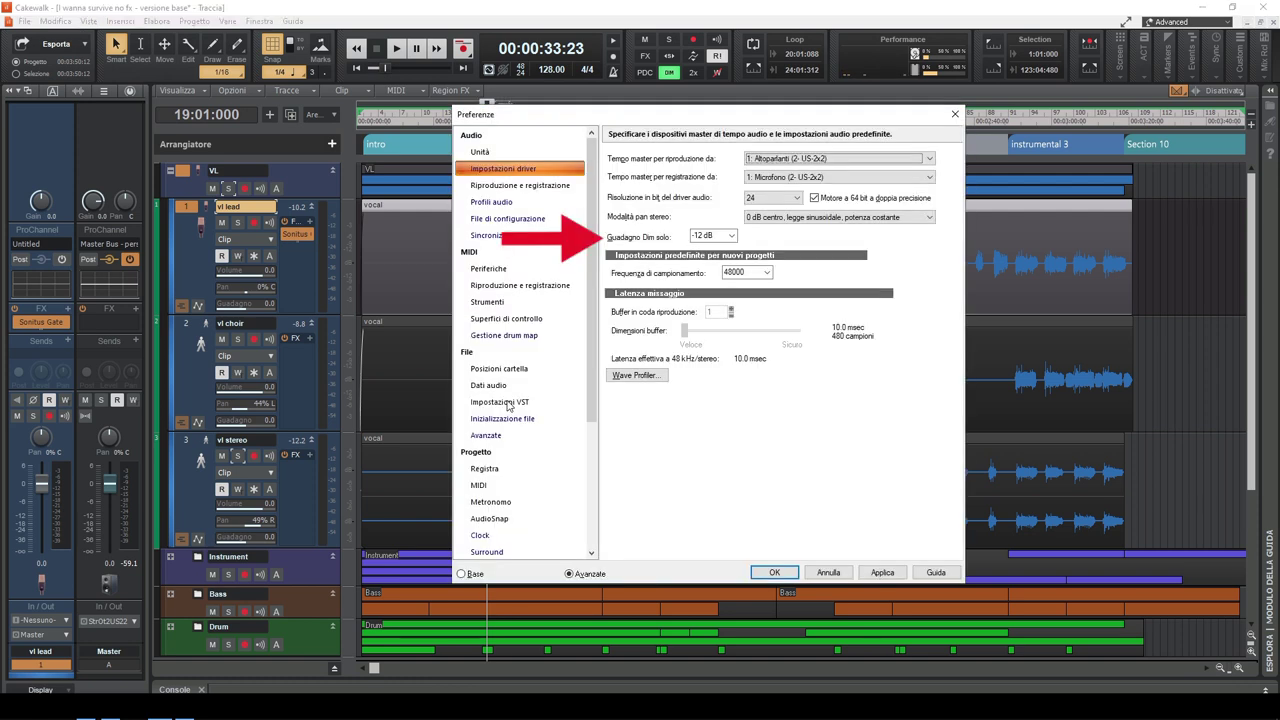
left_click(732, 236)
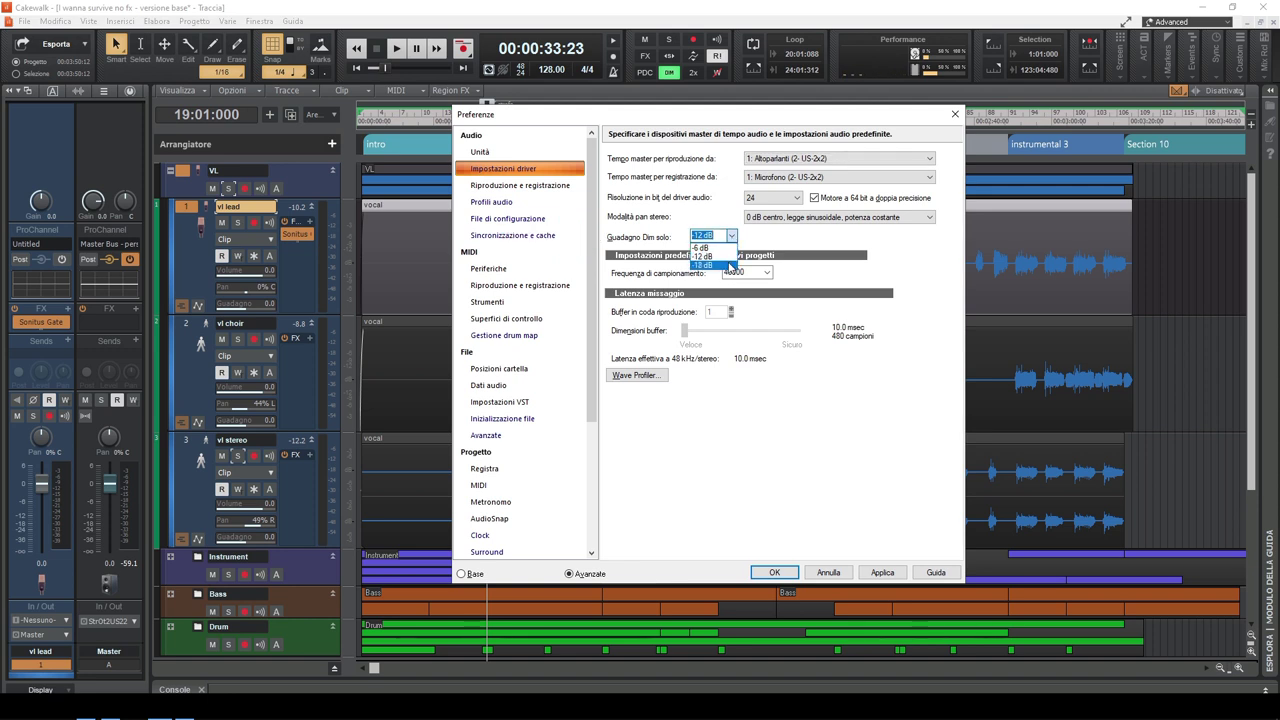
left_click(770, 248)
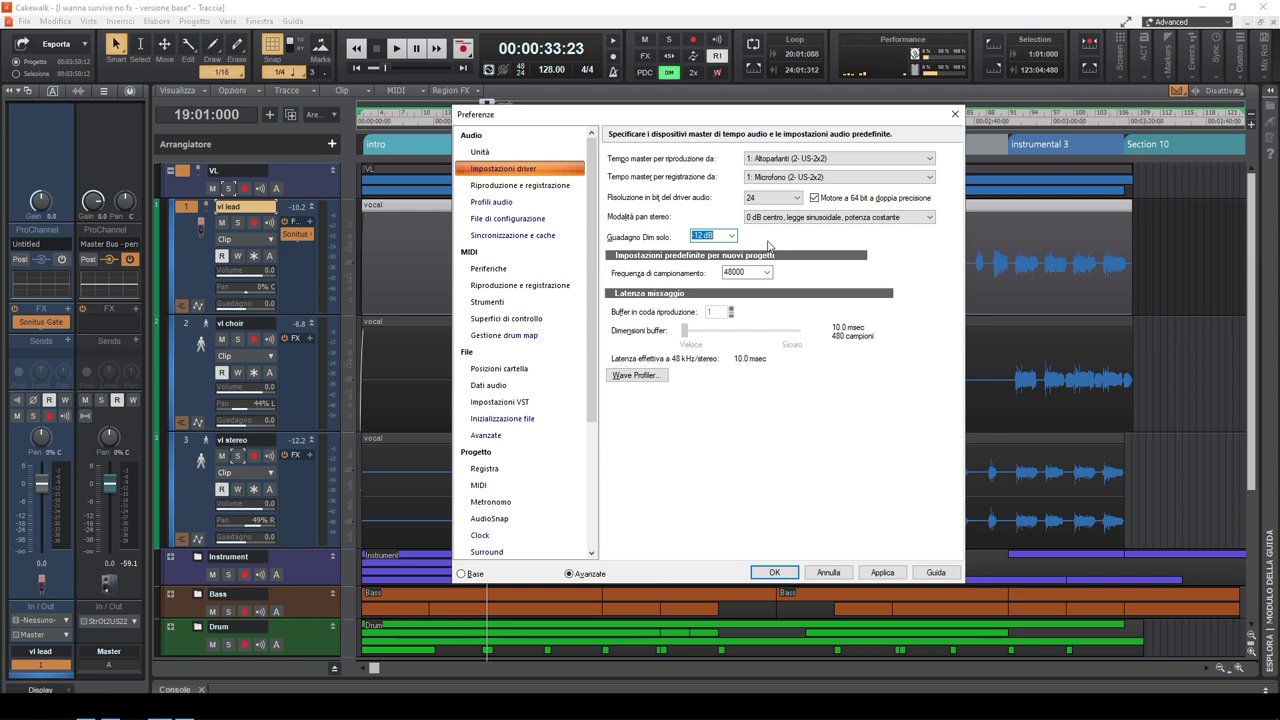
left_click(955, 115)
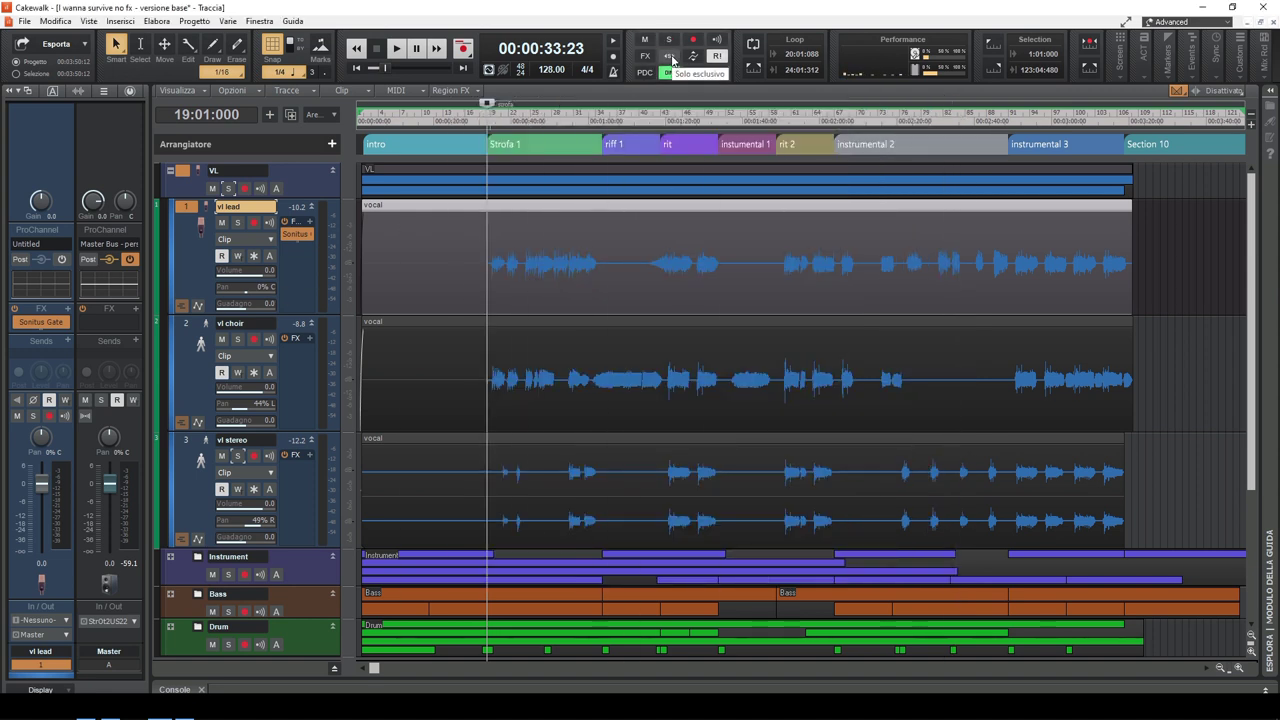
Combine exclusive solo with Dim Solo and, during playback, switch the solo between vl lead, vl choir and vl stereo, ending stopped on vl lead
left_click(671, 57)
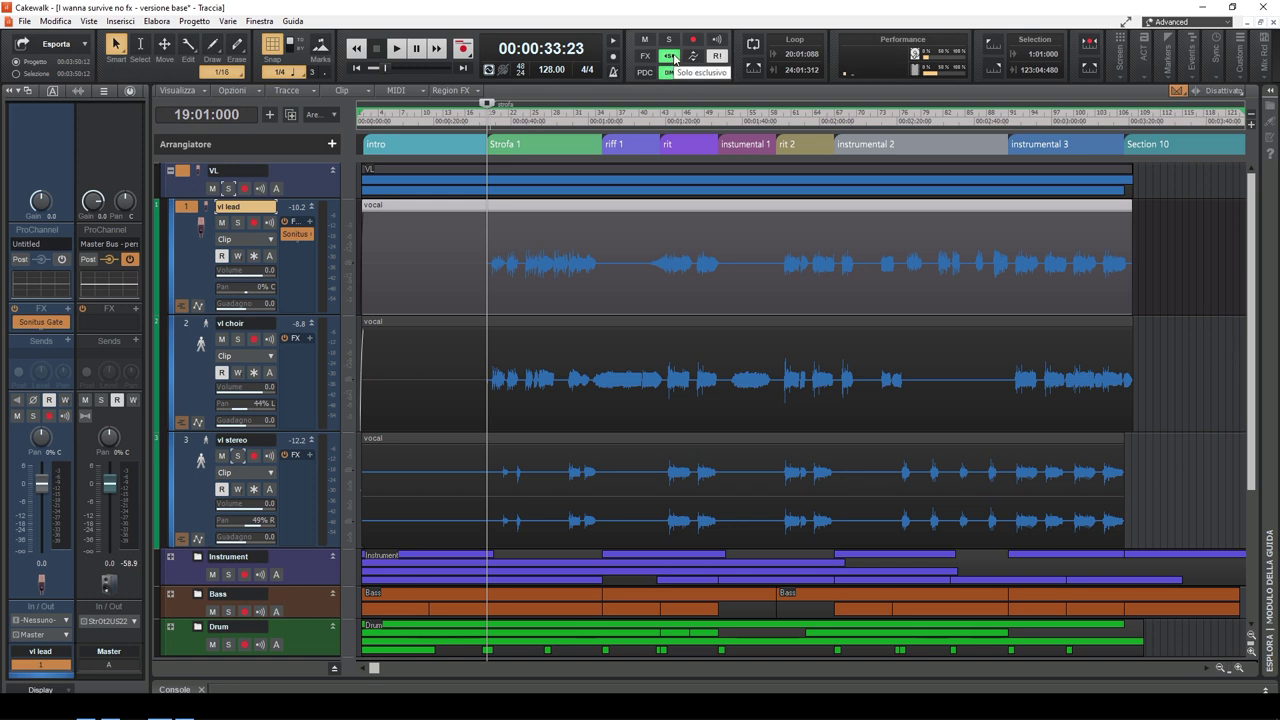
left_click(237, 222)
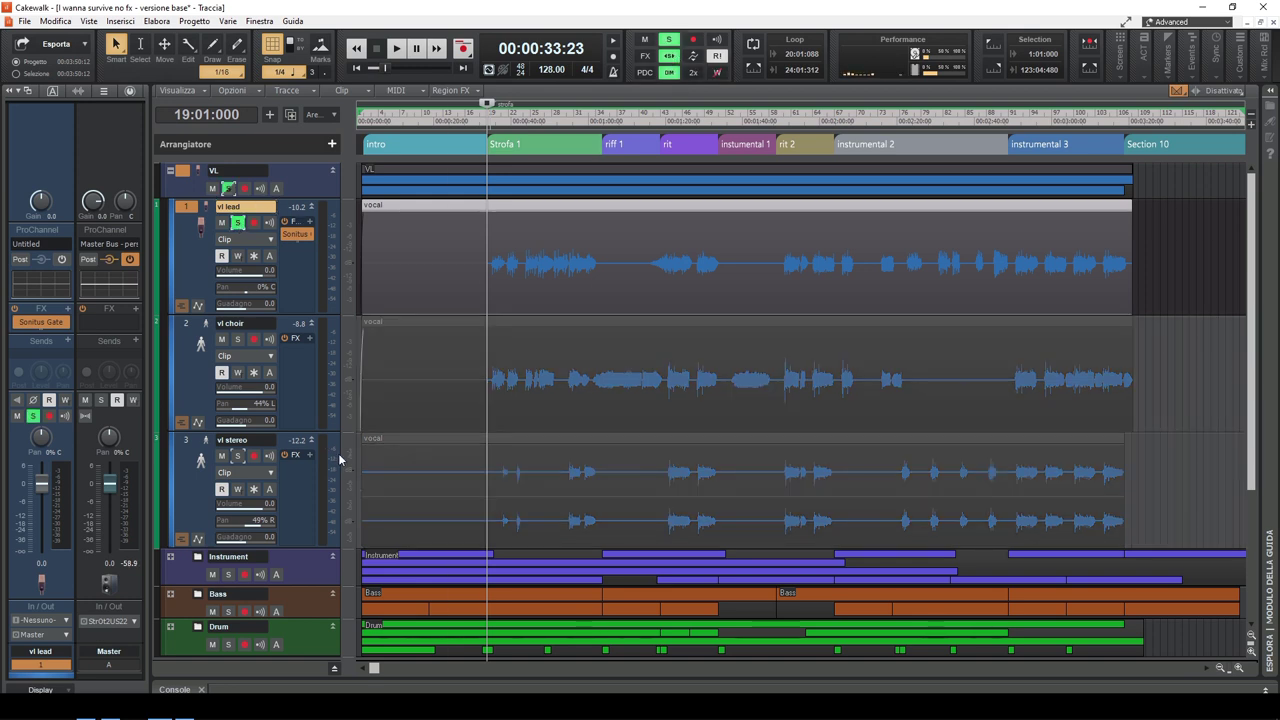
key("space")
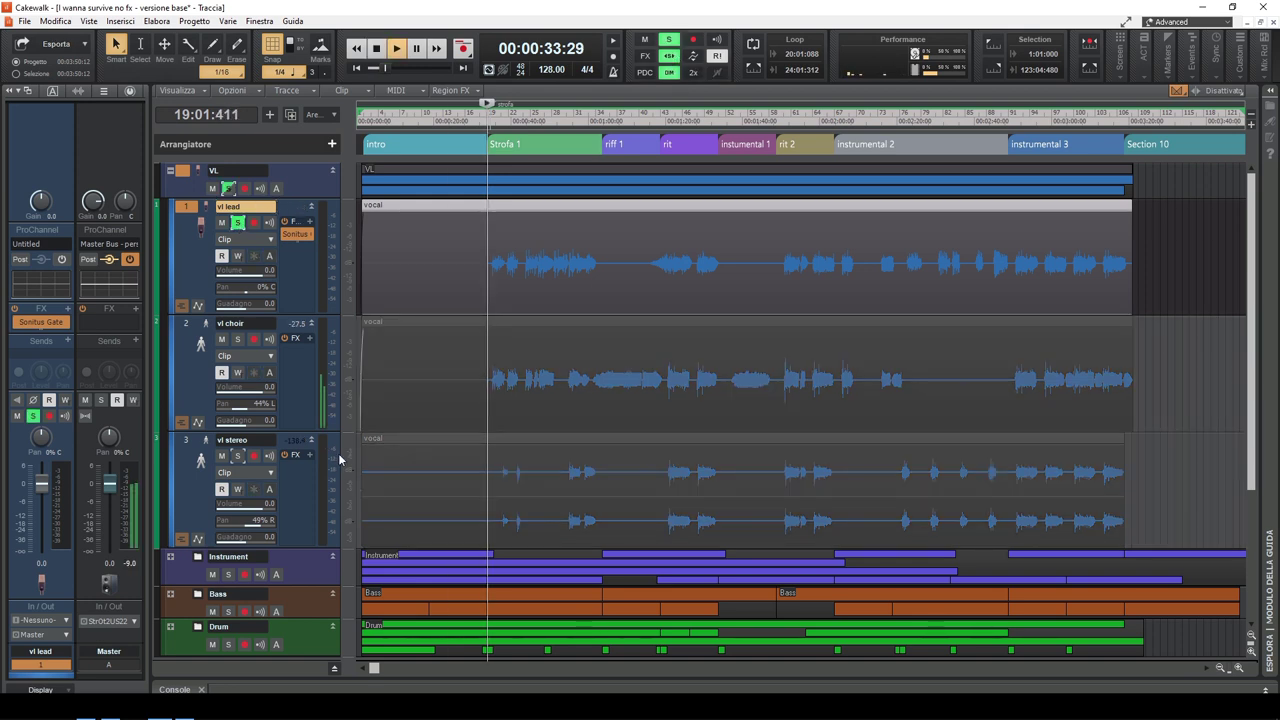
left_click(237, 341)
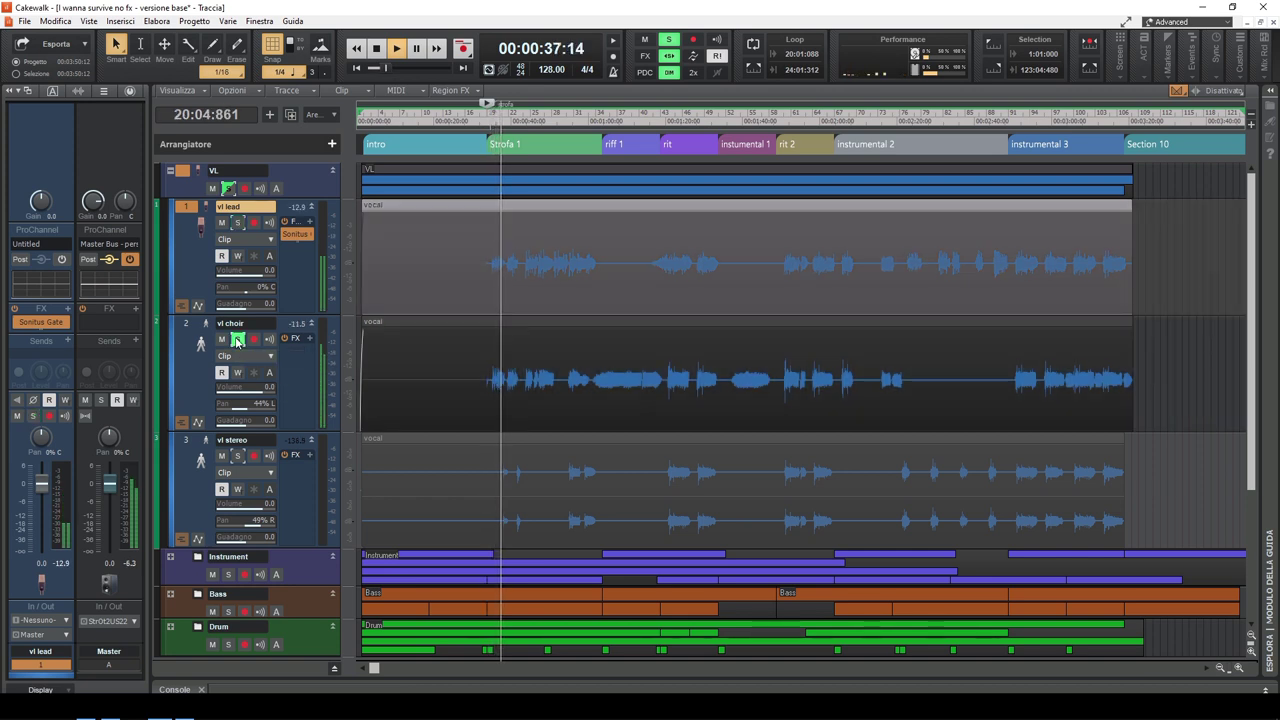
left_click(238, 455)
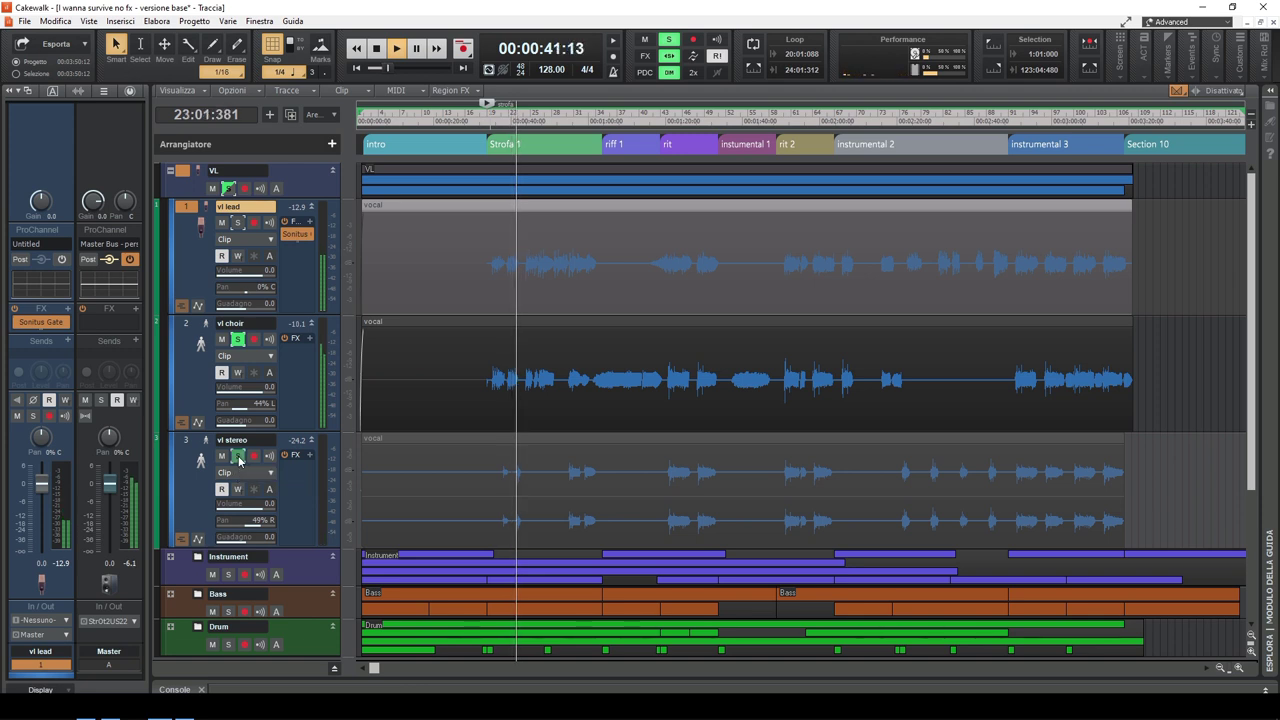
left_click(238, 340)
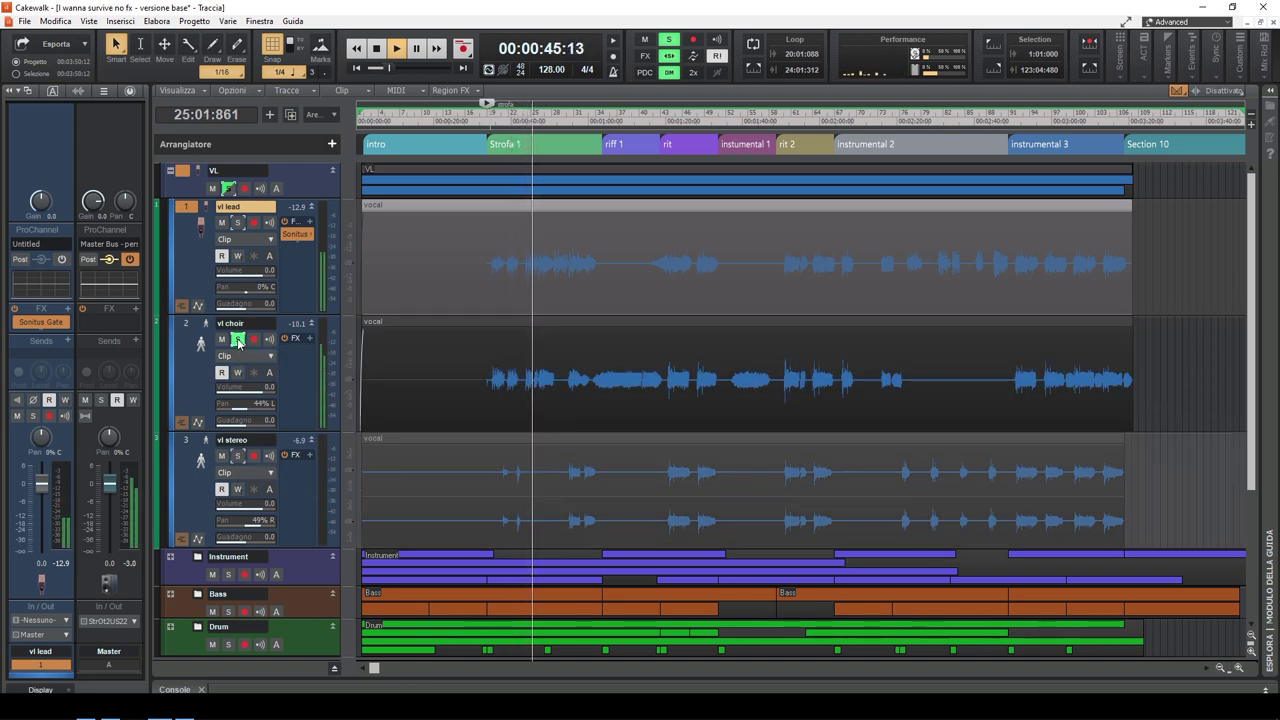
left_click(238, 223)
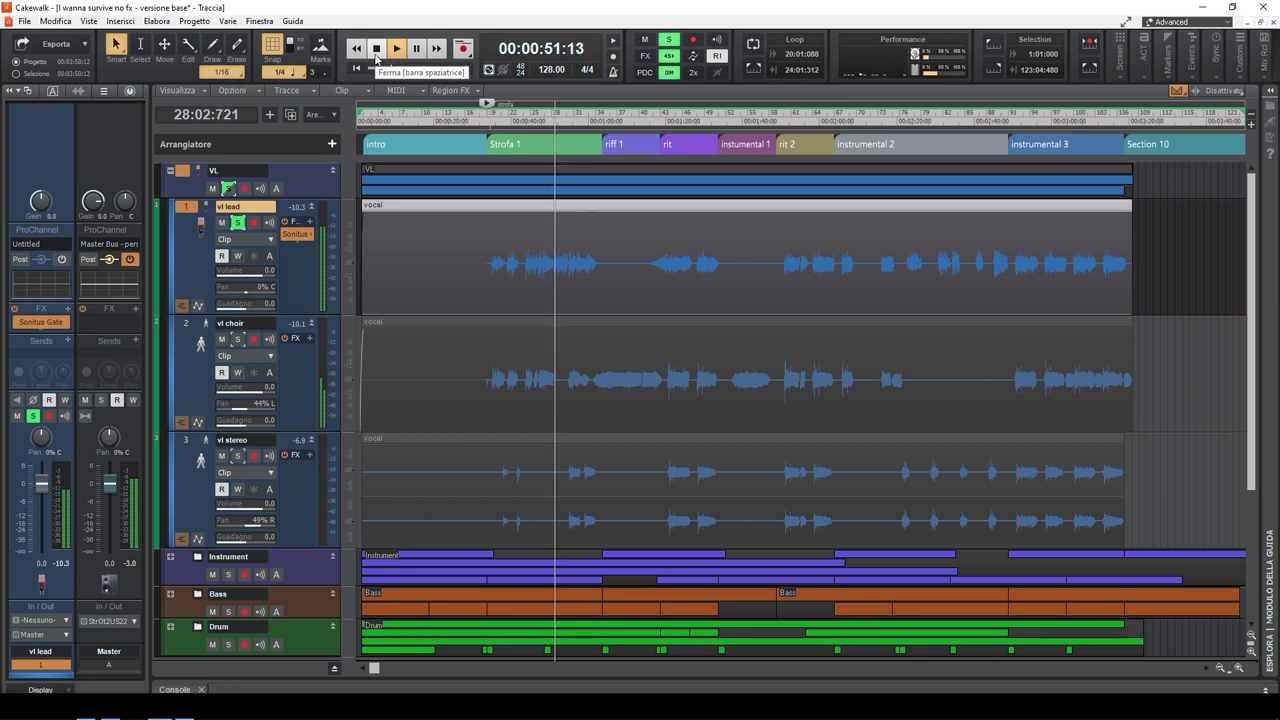
left_click(376, 55)
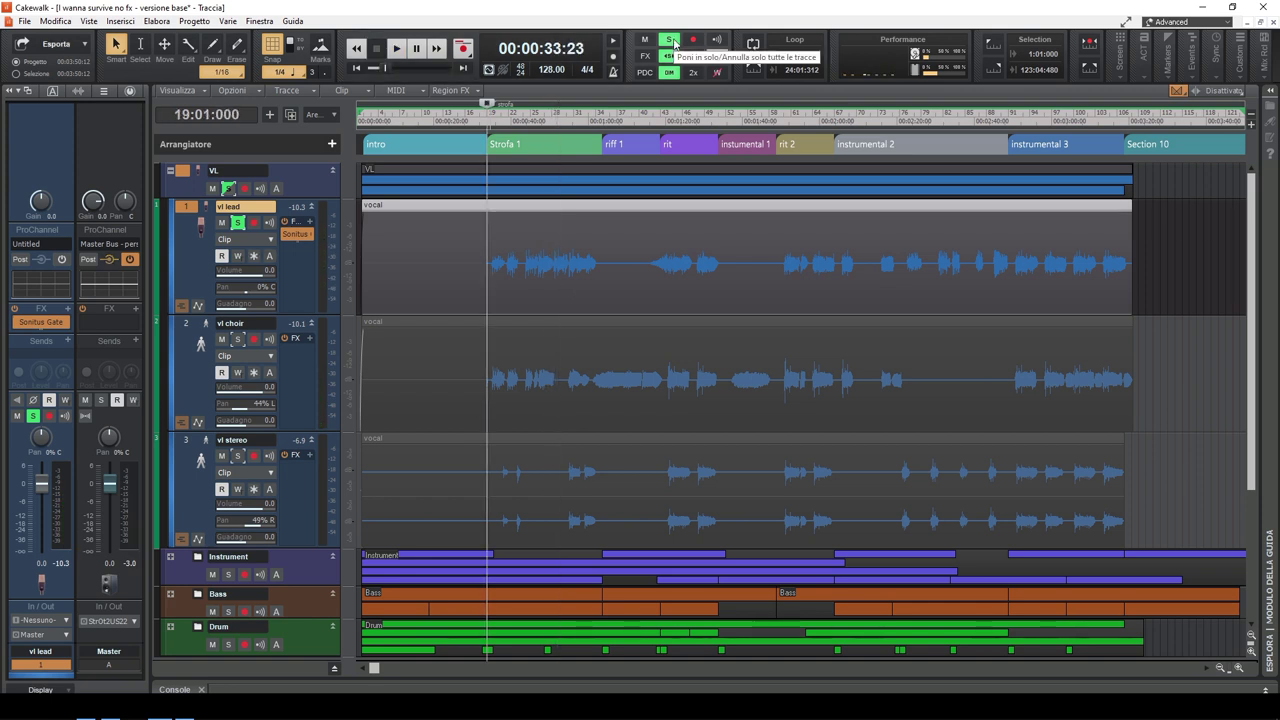